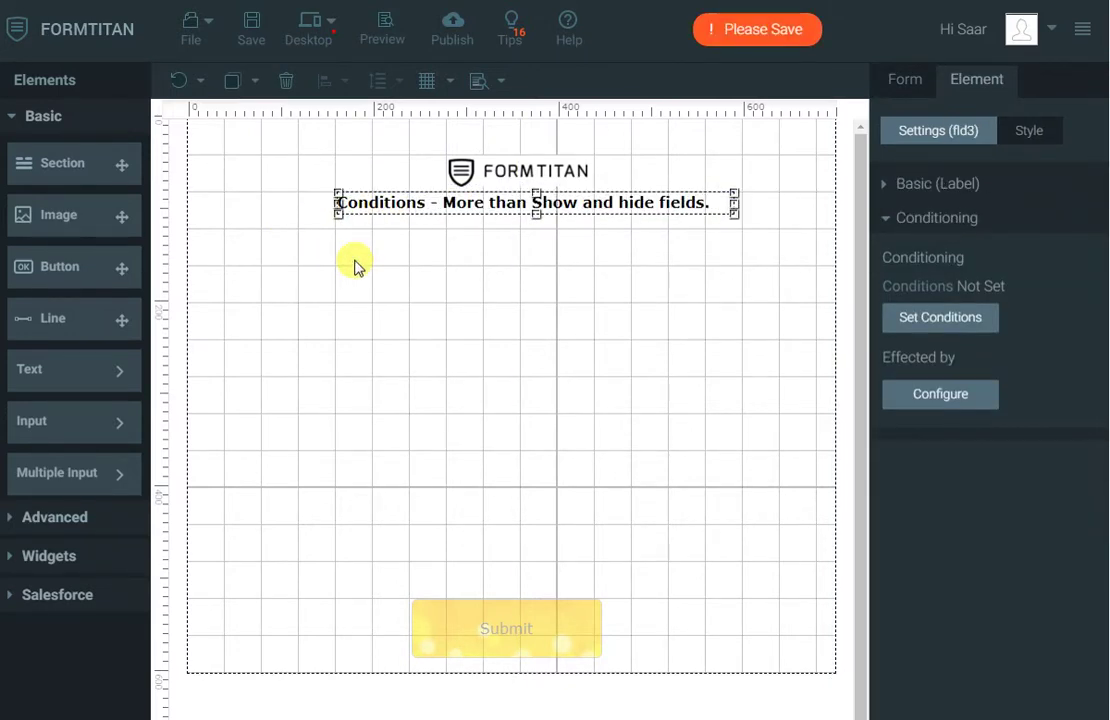
Add a text box beneath the heading and label it "Name"
click(355, 265)
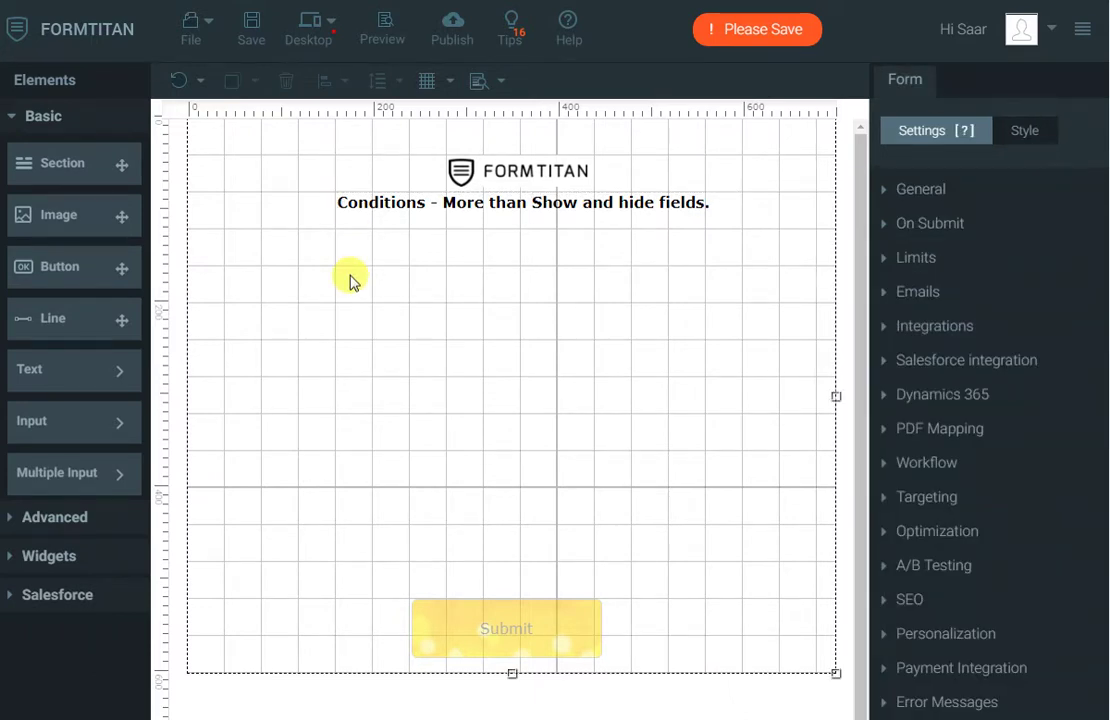
click(250, 30)
mouse_move(95, 425)
drag(215, 360, 414, 272)
drag(310, 238, 417, 236)
text(Name)
Duplicate the Name text box directly below the original and label the copy "Name 2"
click(435, 272)
drag(435, 272, 390, 339)
double_click(318, 312)
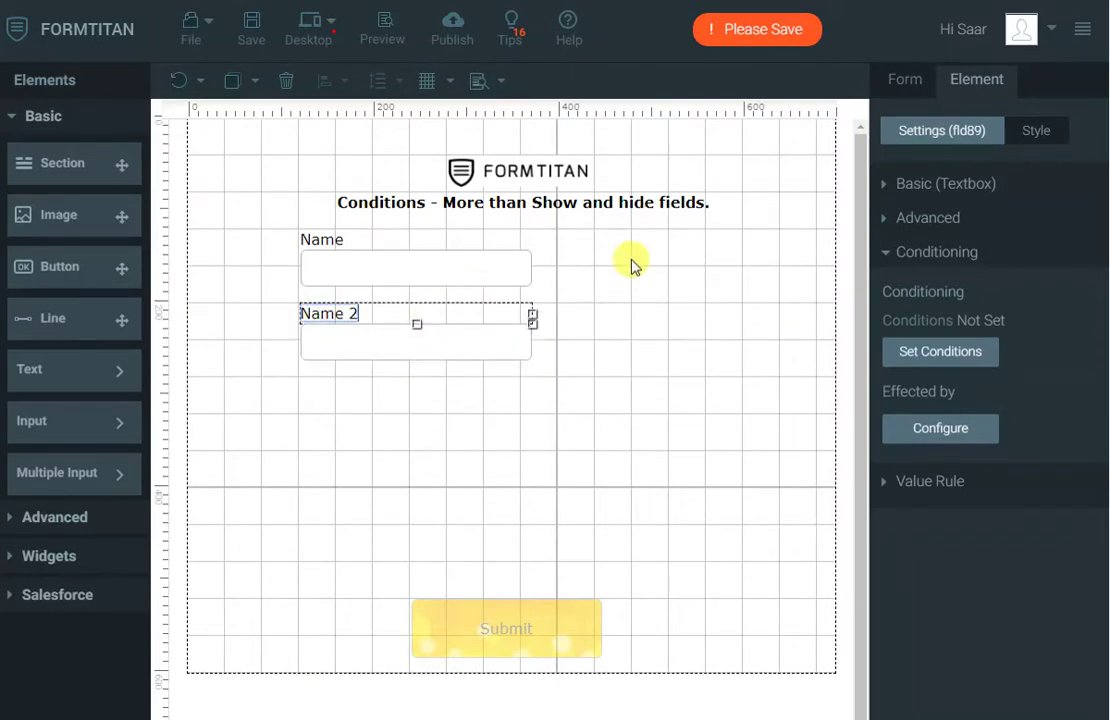
click(629, 258)
Set a condition on the Name text box that makes Name 2 Mandatory when the current field Is not empty
click(507, 262)
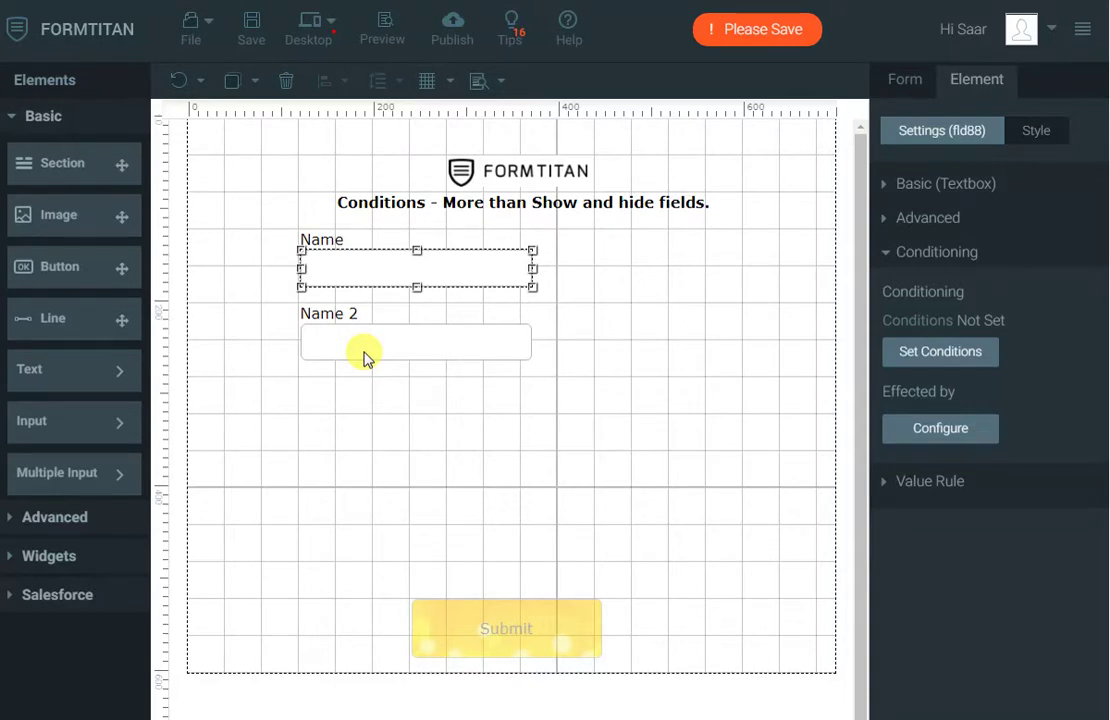
click(949, 360)
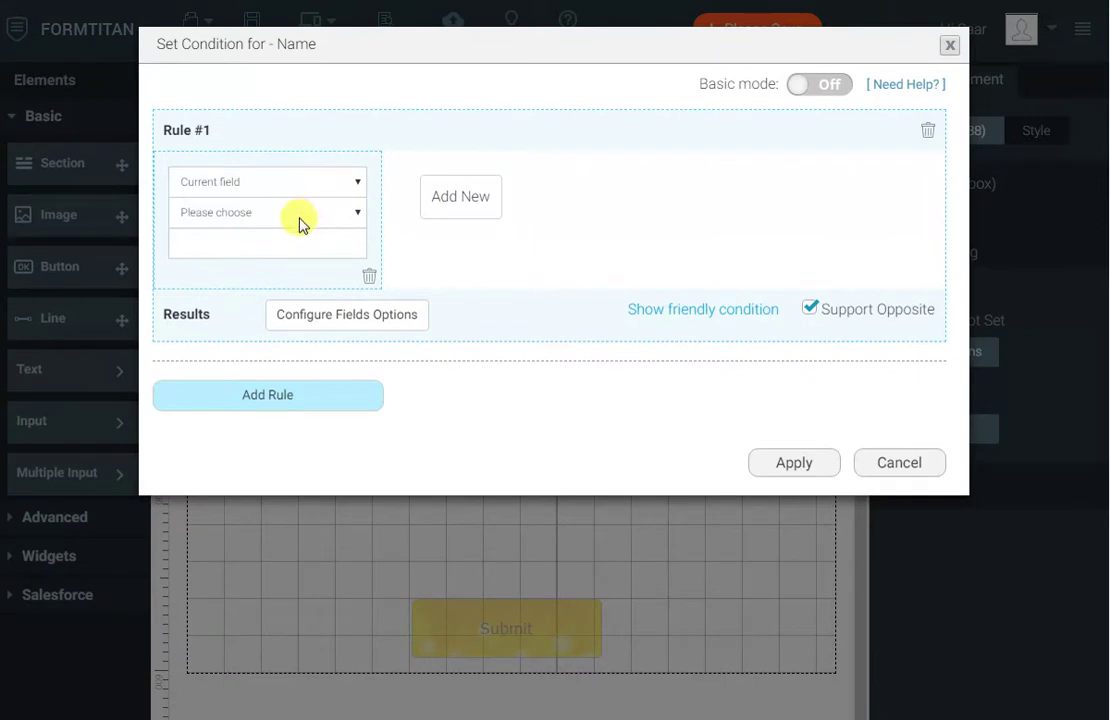
click(300, 214)
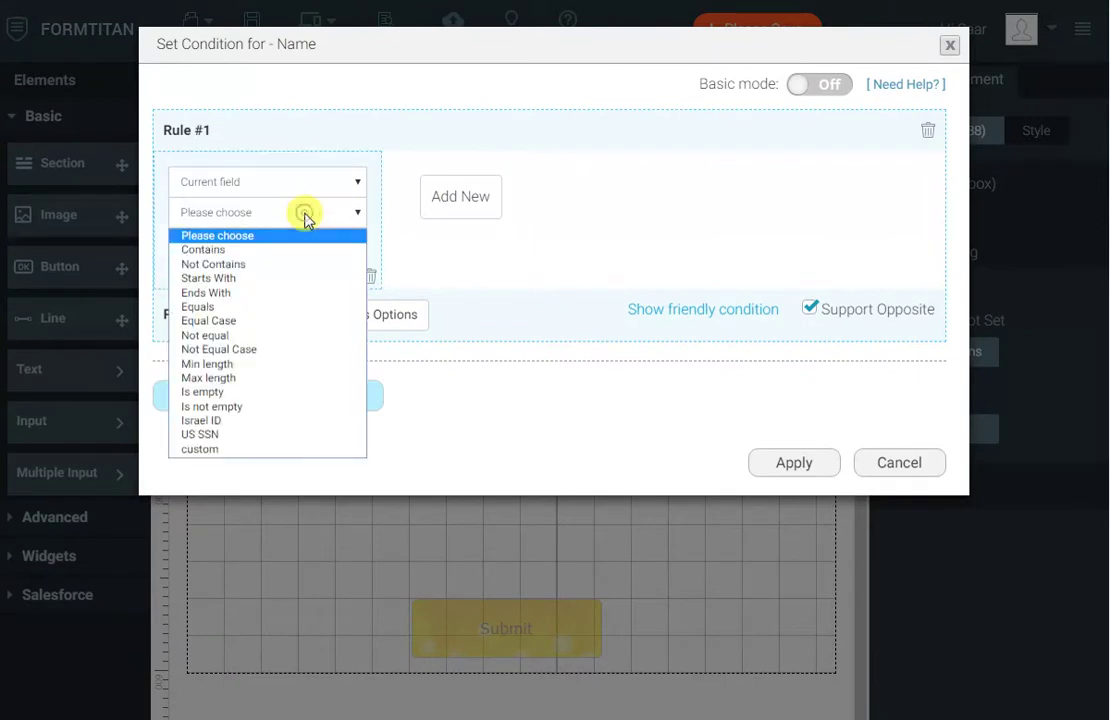
click(260, 406)
click(390, 321)
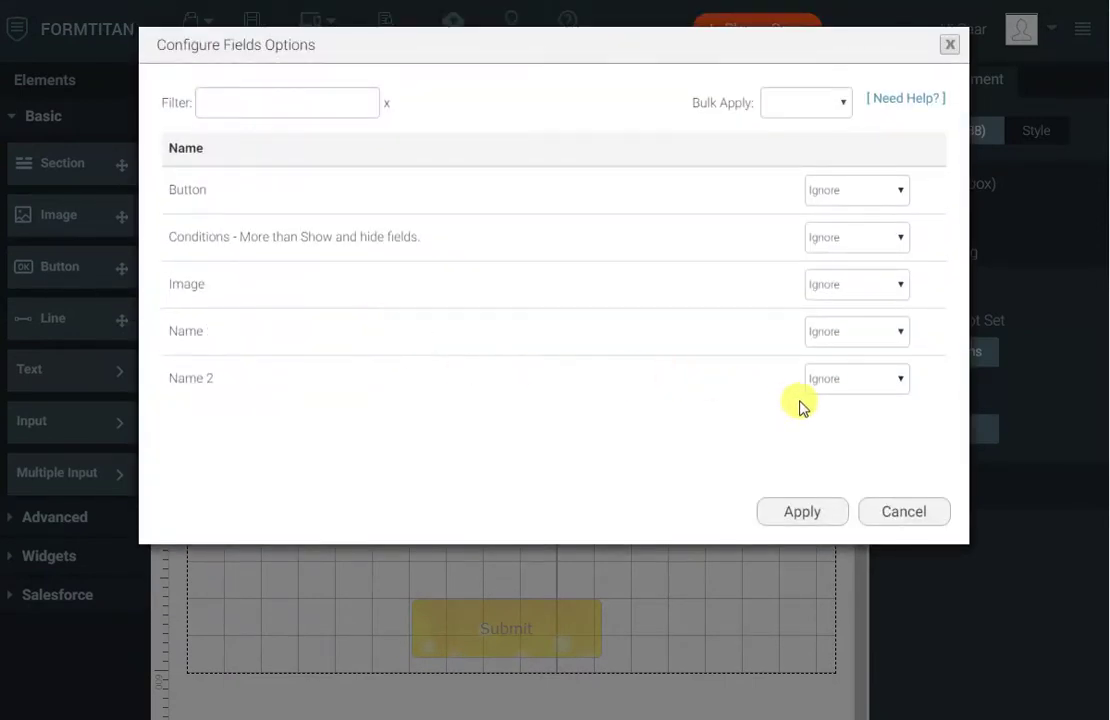
click(852, 382)
click(846, 471)
click(801, 512)
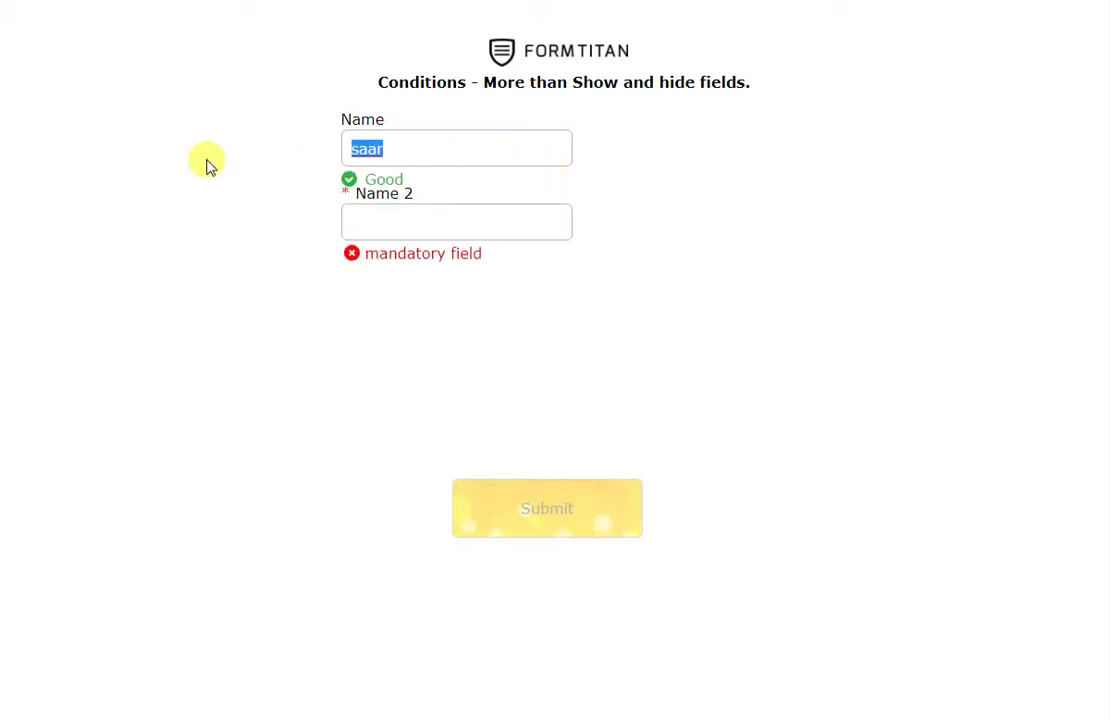
Clear the Name field on the published form to test the mandatory rule, and close the publish dialog
key(BackSpace)
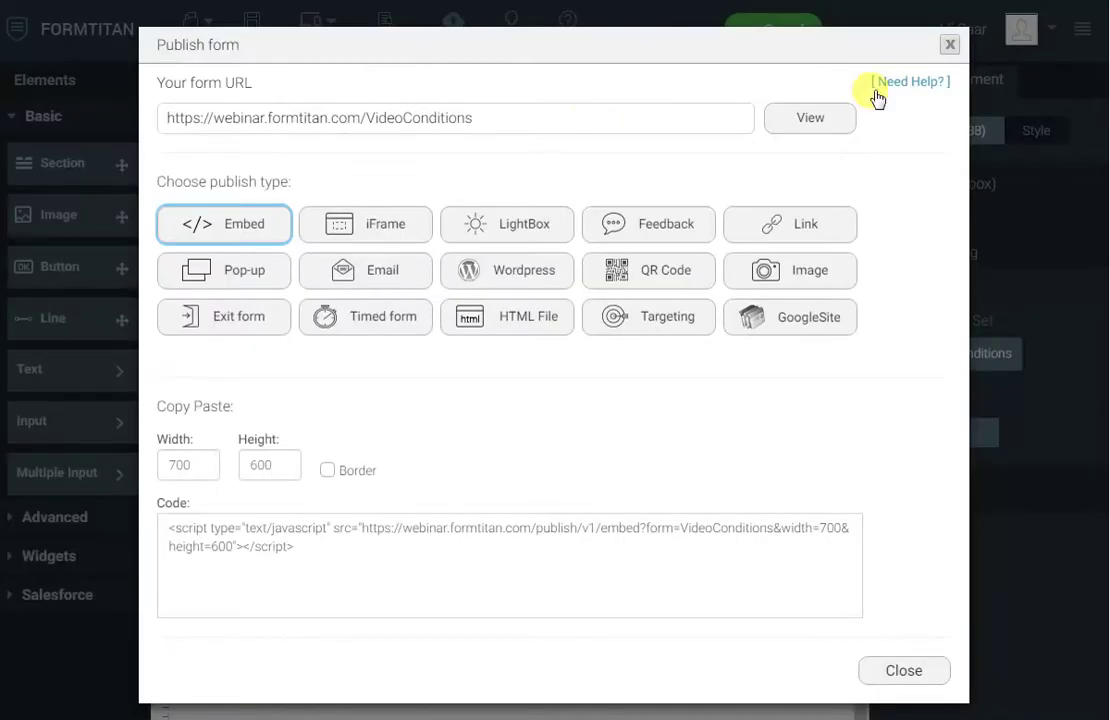
click(947, 45)
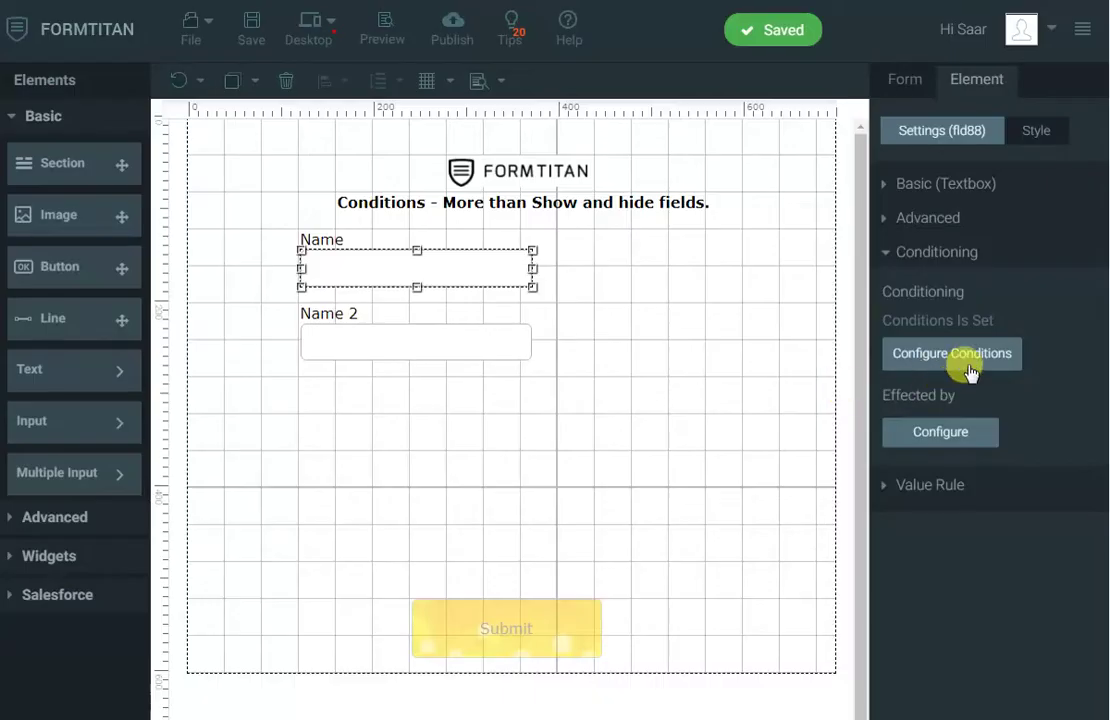
Change the Name condition's result for Name 2 to Enable, apply it and save the form
click(970, 357)
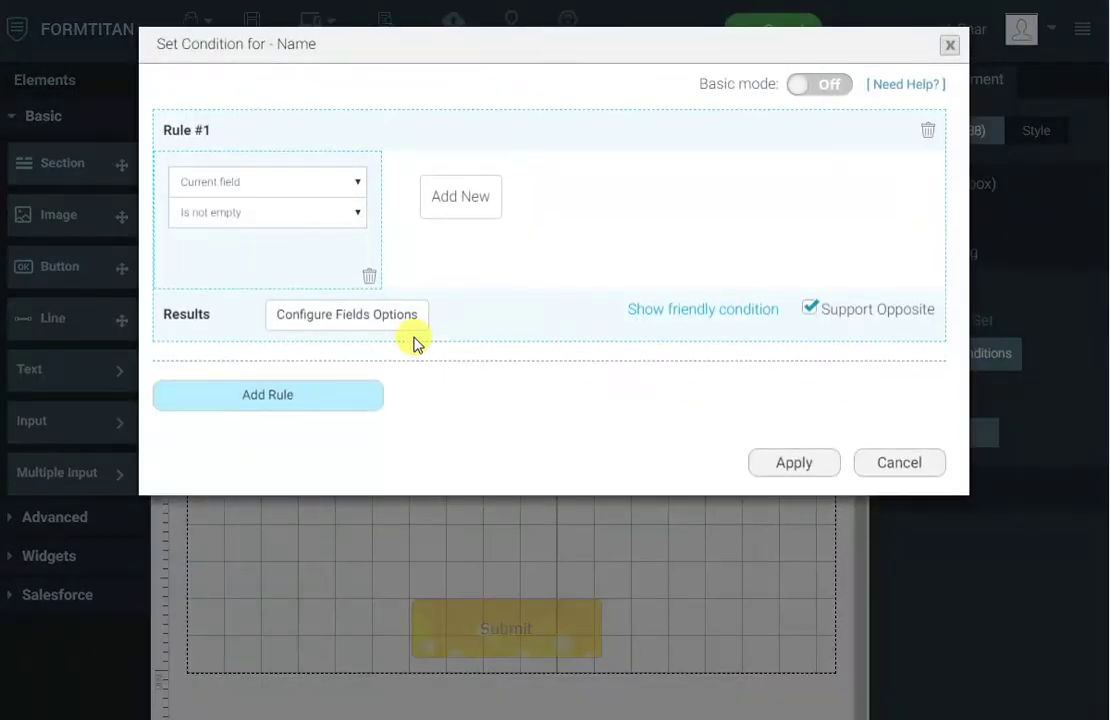
click(394, 322)
click(870, 380)
click(843, 446)
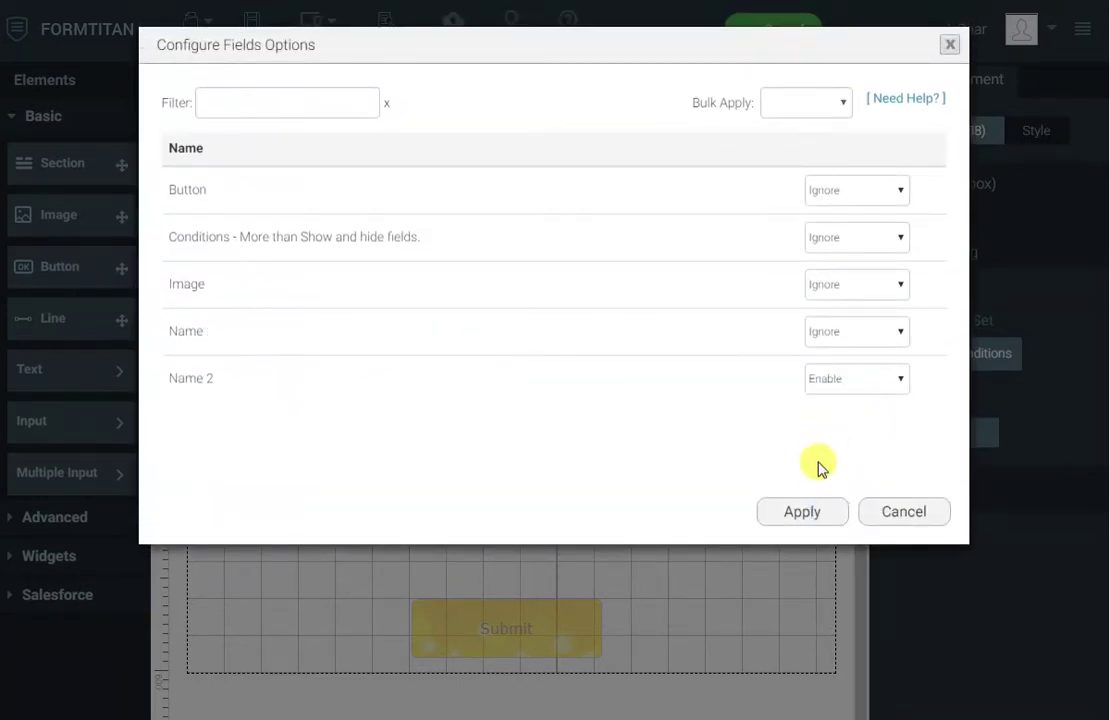
click(812, 518)
click(793, 465)
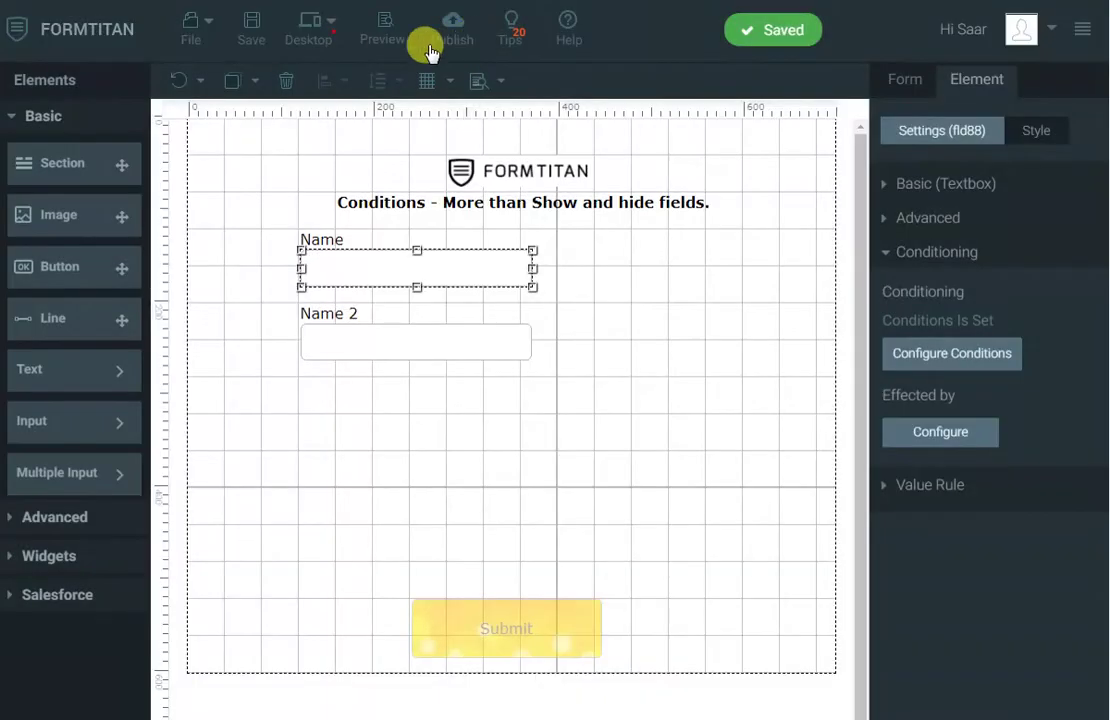
click(247, 36)
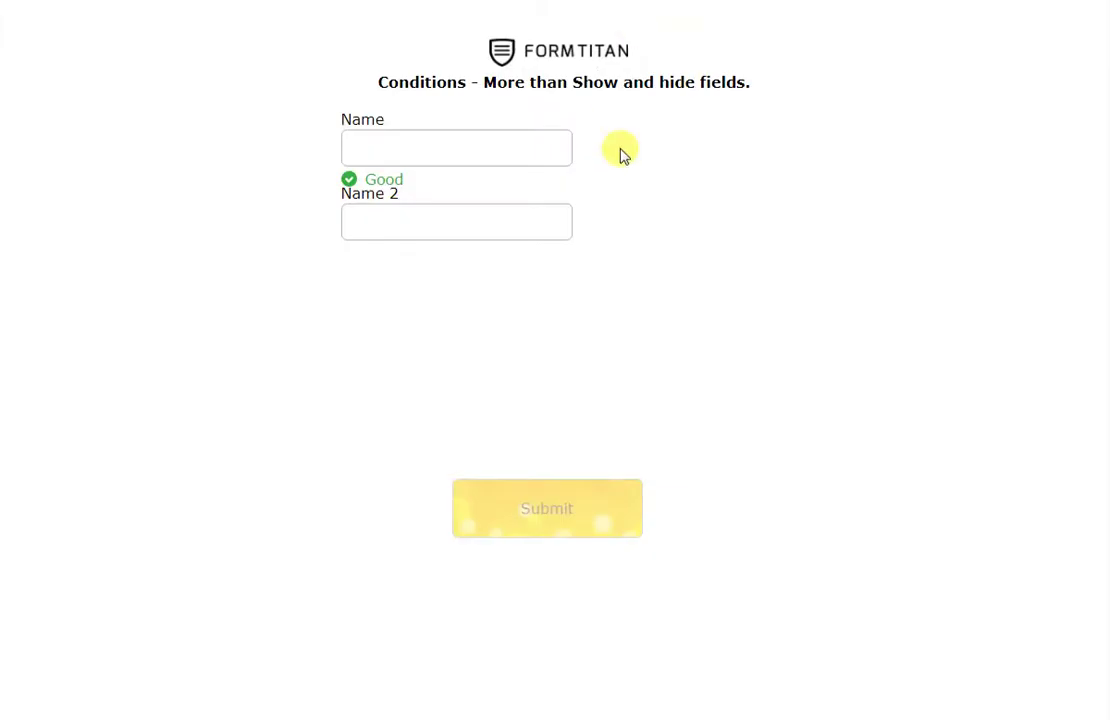
Test the enable rule on the published form by entering a first name in the Name field and clearing it
click(502, 145)
text(saar)
drag(520, 141, 253, 156)
key(BackSpace)
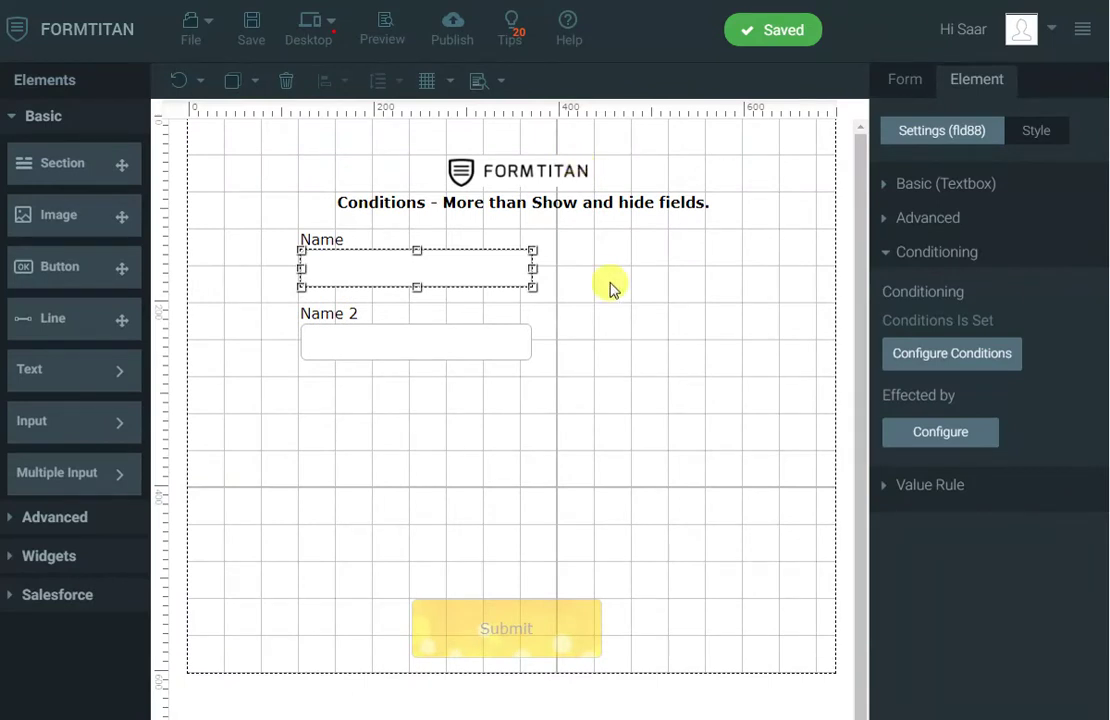
Change the Name condition's result for Name 2 to Set Value with the text "Middle"
click(890, 358)
click(358, 316)
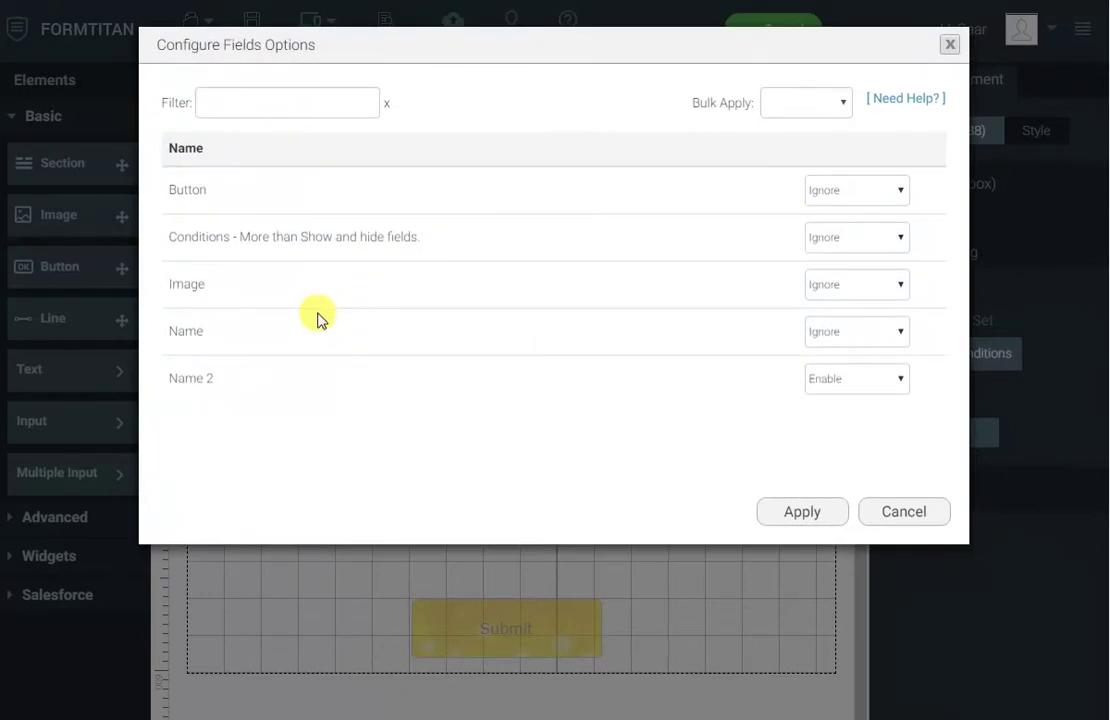
click(873, 376)
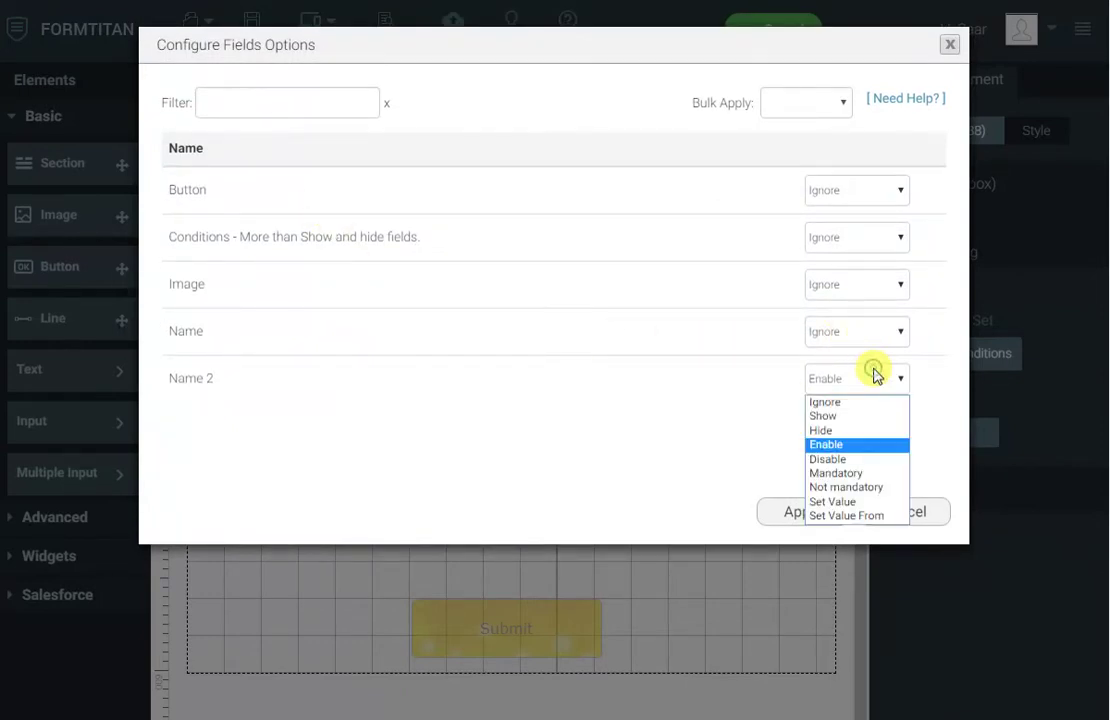
click(830, 501)
click(794, 380)
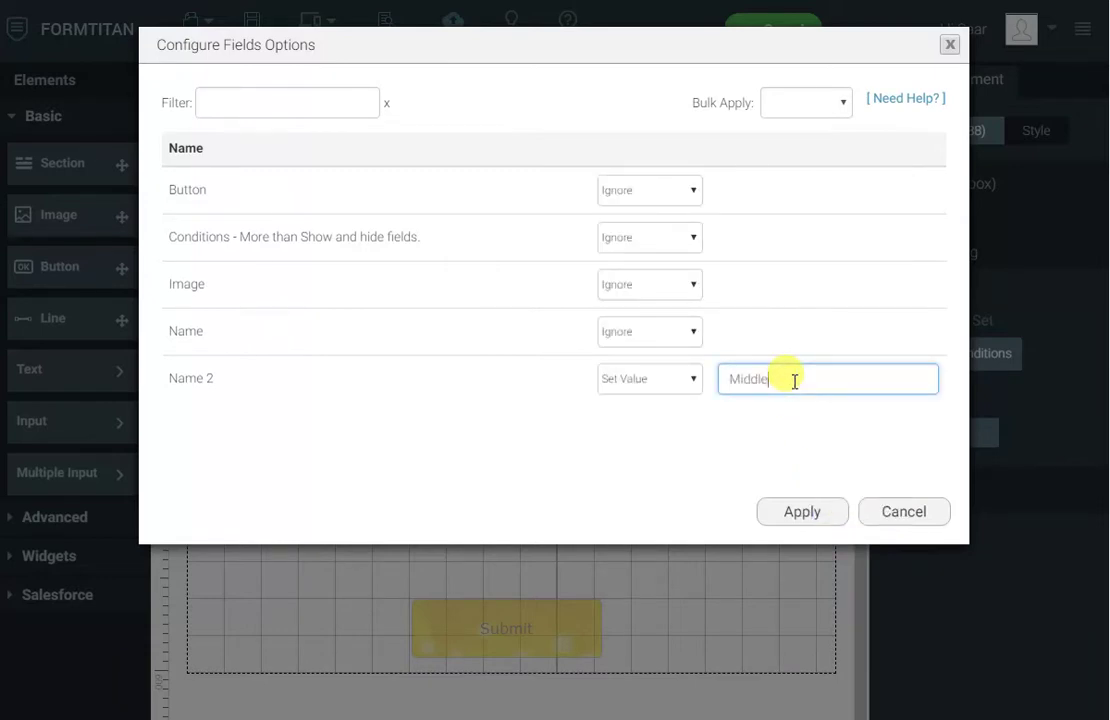
click(802, 511)
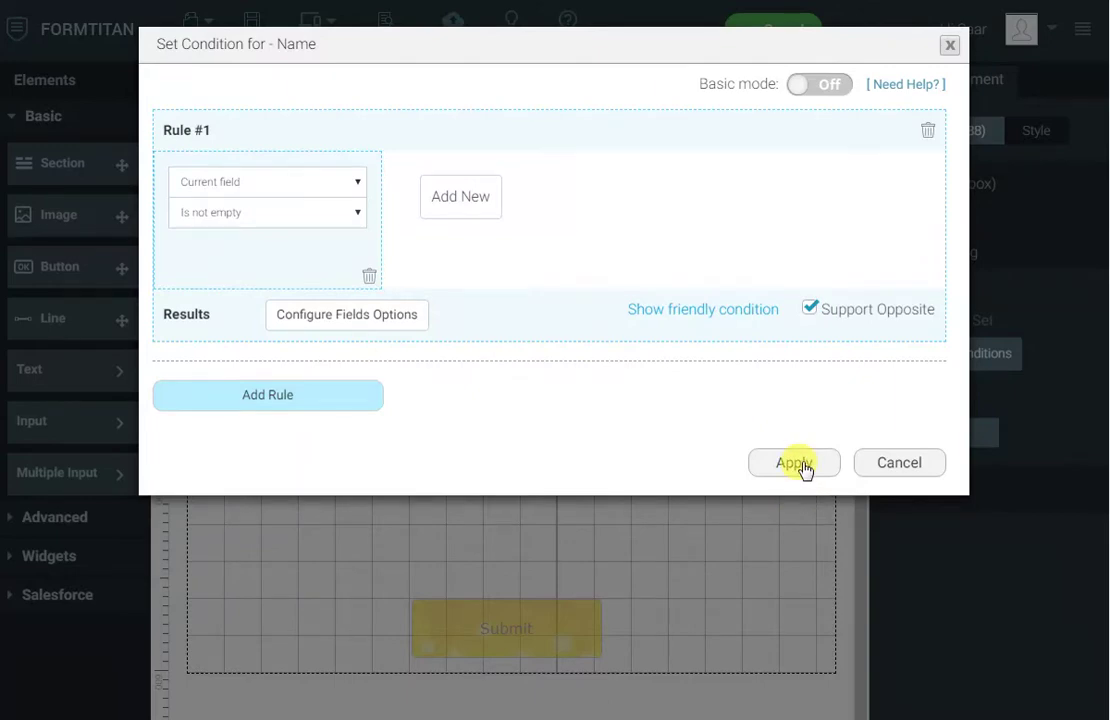
Turn off Support Opposite for Rule #1, apply the condition and save the form
click(810, 310)
click(801, 468)
click(250, 30)
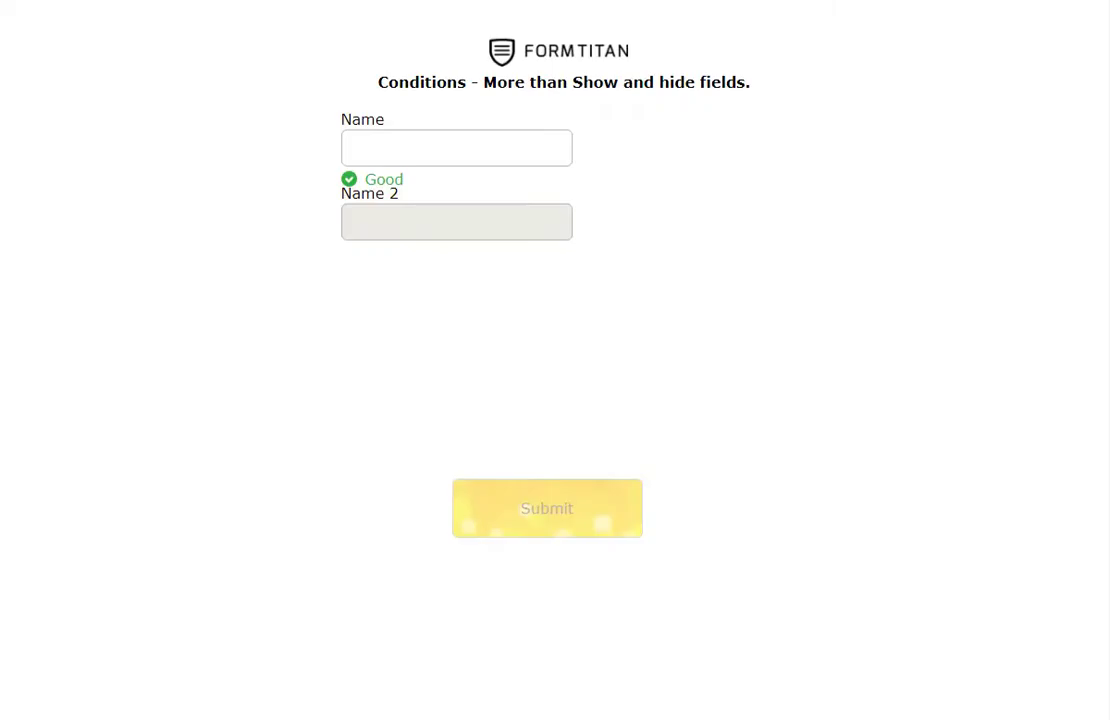
Test the Set Value rule on the published form by entering a first name in the Name field and leaving it
click(471, 154)
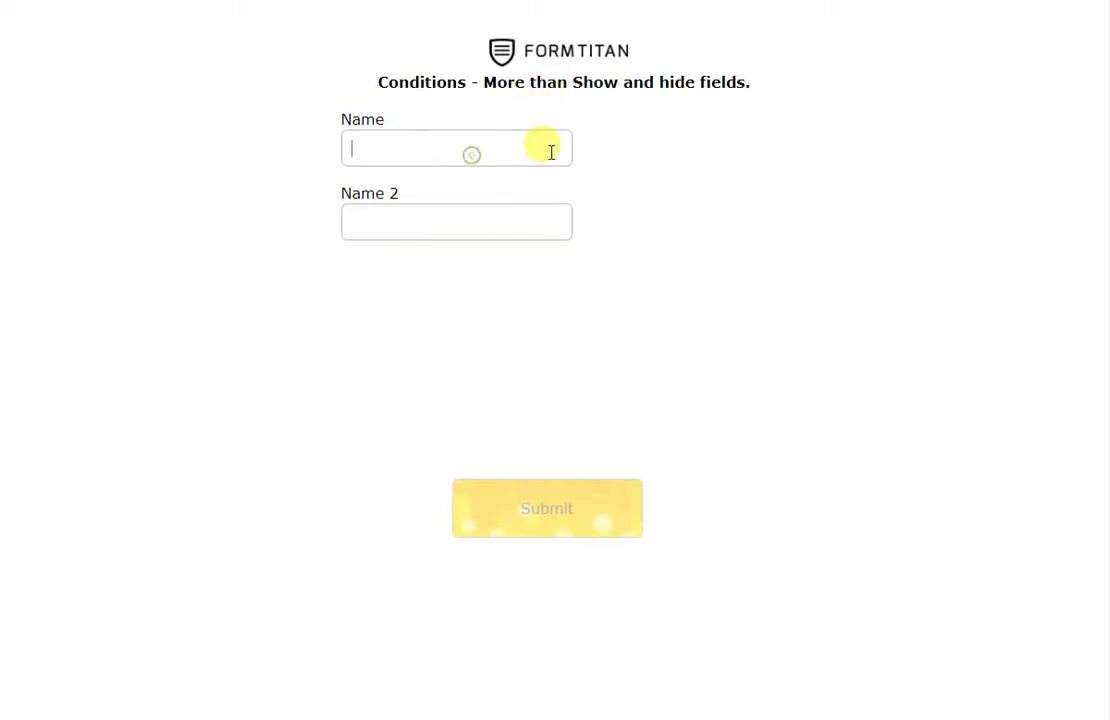
text(saaar)
key(Tab)
text(Middle)
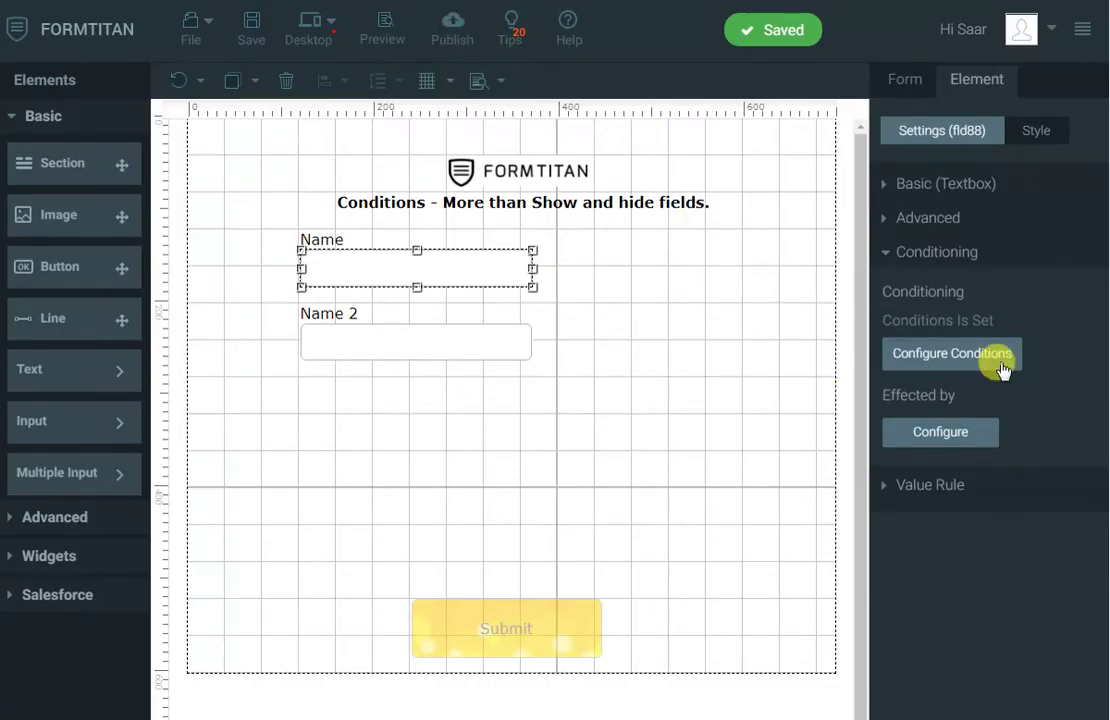
Change the result for Name 2 to Set Value From with Name (fld88) as the source, apply it and save the form
click(1000, 364)
click(392, 314)
click(670, 398)
click(652, 512)
click(836, 388)
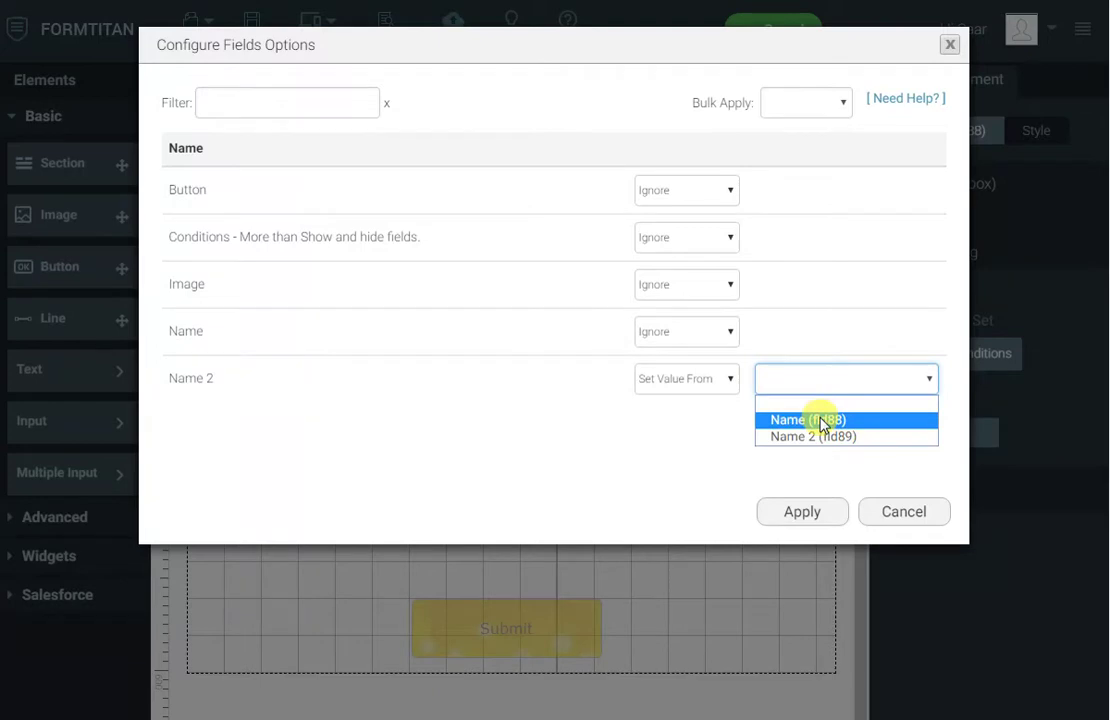
click(818, 419)
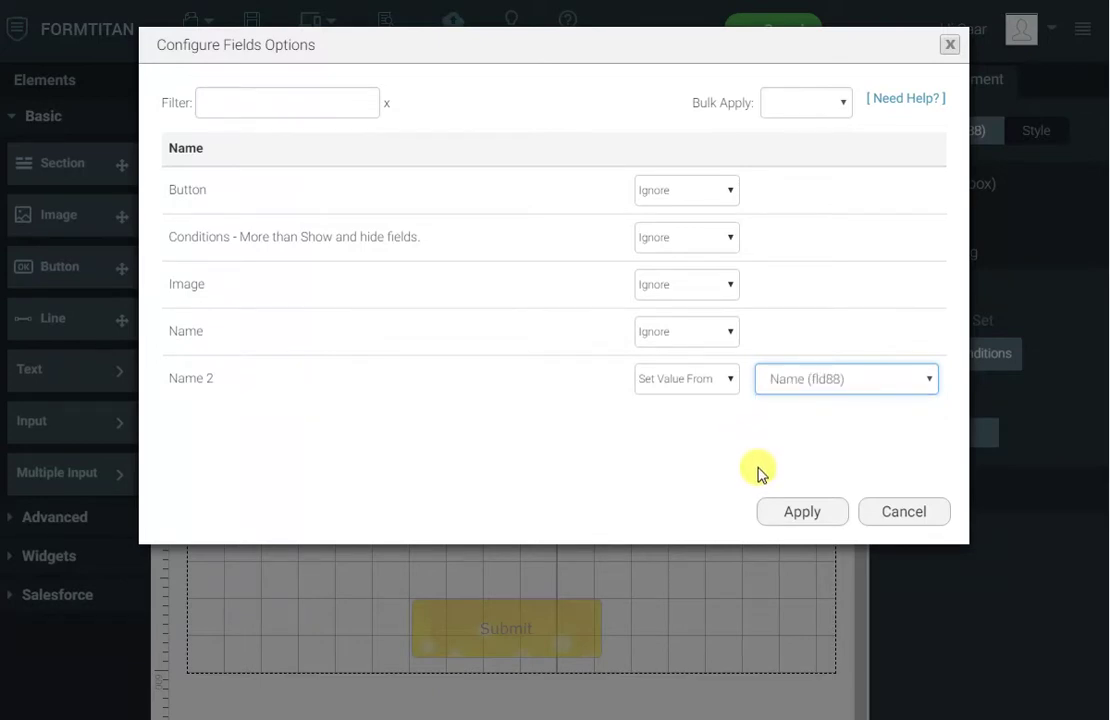
click(796, 512)
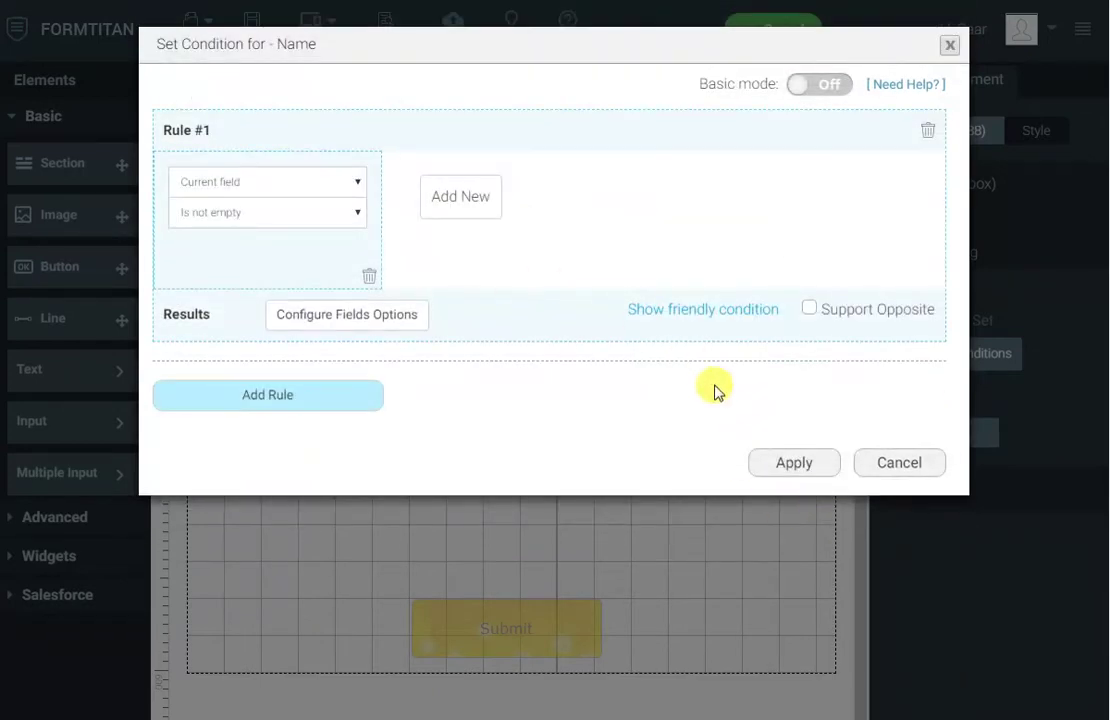
click(777, 464)
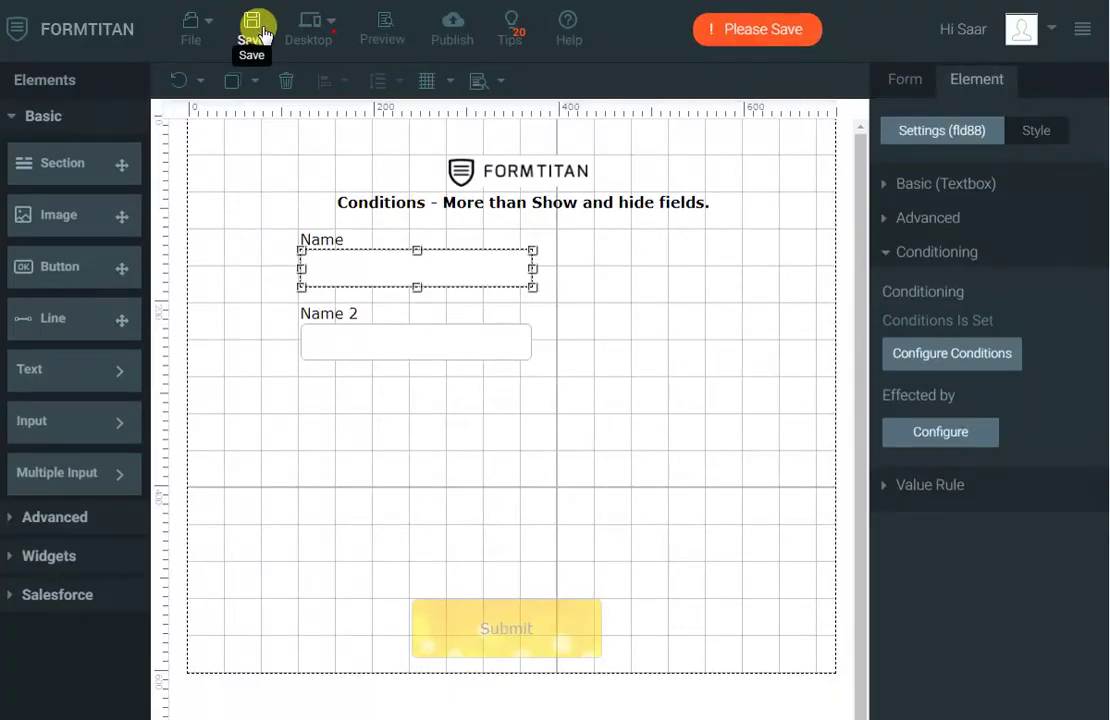
click(250, 28)
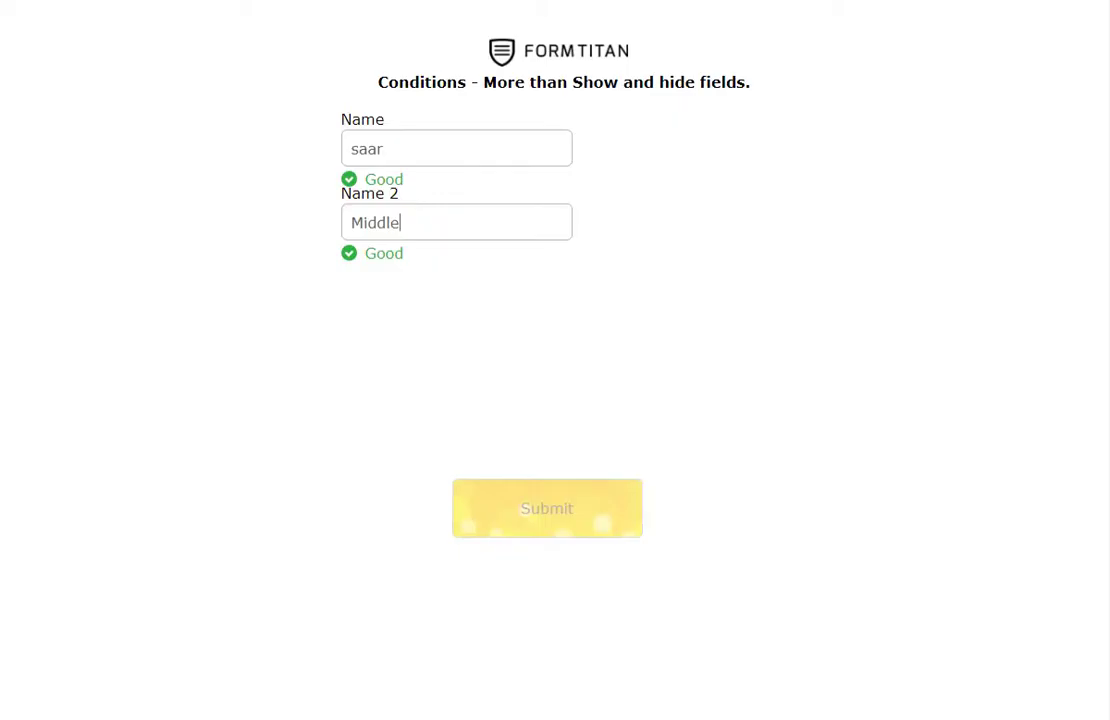
Re-enter a first name in the Name field of the published form to test copying its value to Name 2
double_click(431, 146)
key(BackSpace)
text(saar)
click(696, 186)
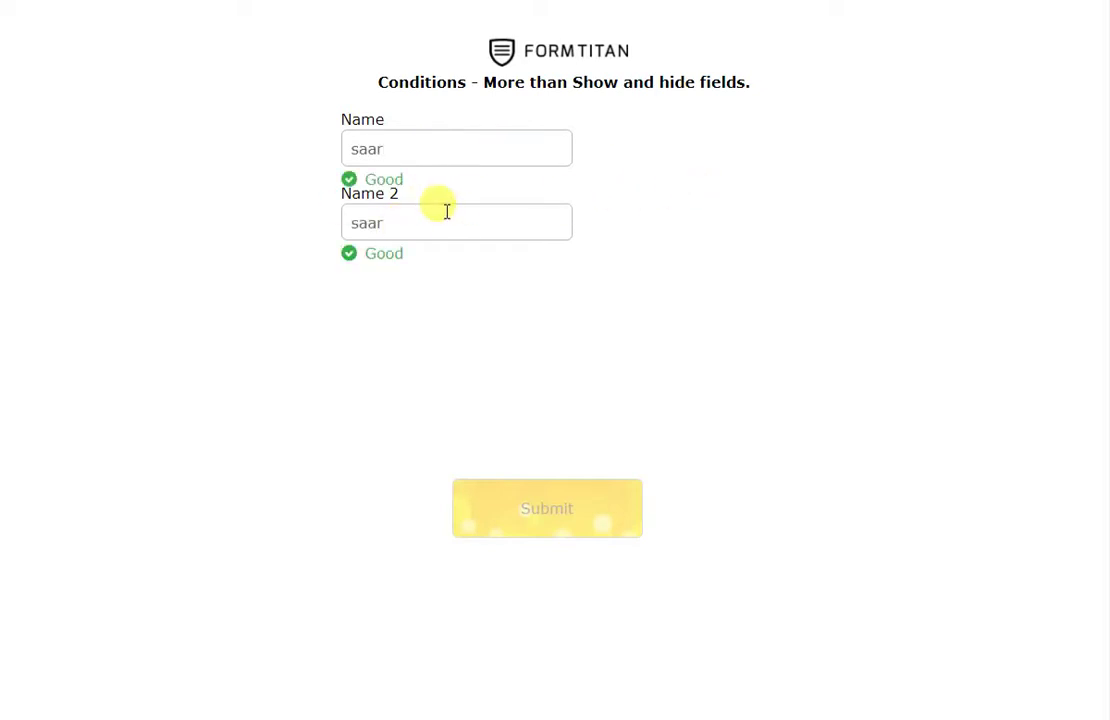
Append 123 to the Name 2 field and add a last name to the Name field to test overwriting
click(416, 217)
text(123)
click(440, 151)
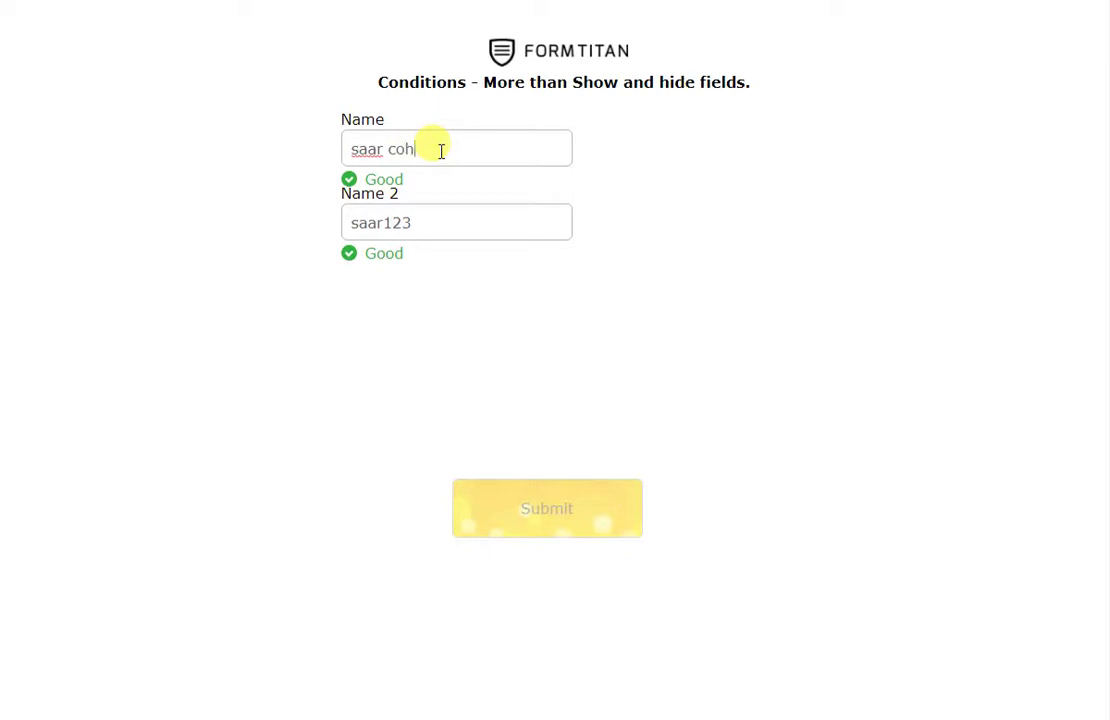
key(Tab)
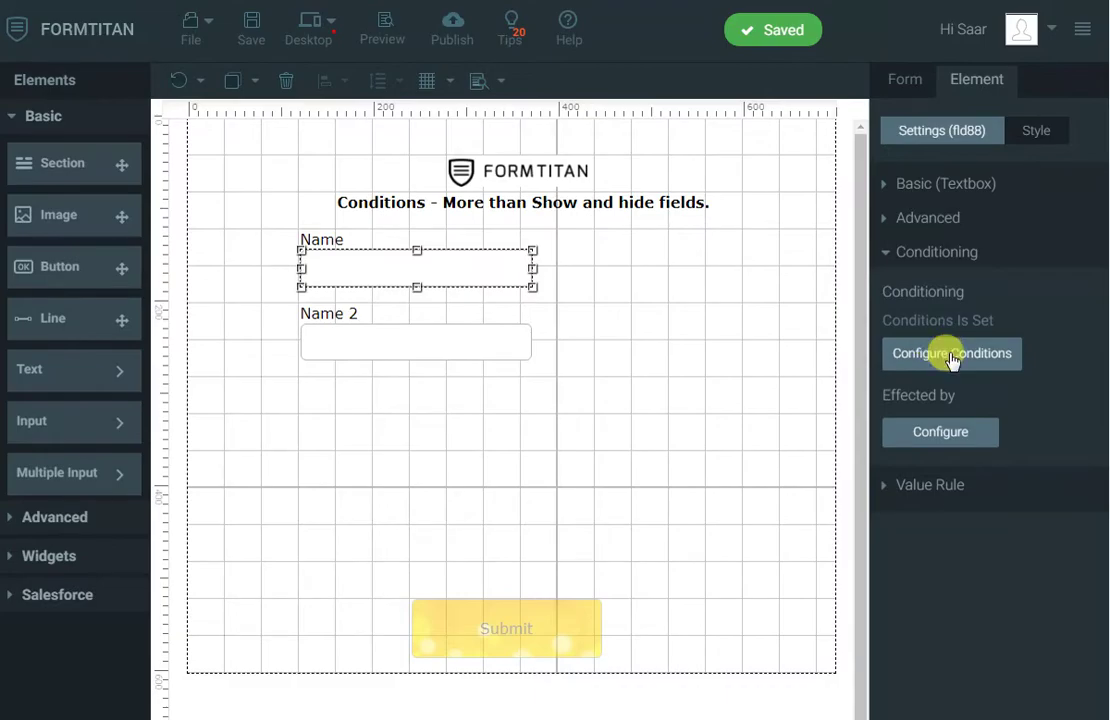
Extend Rule #1 with an And condition that Name 2 (fld89) Is empty, apply it and save the form
click(949, 356)
click(460, 201)
click(218, 250)
click(213, 299)
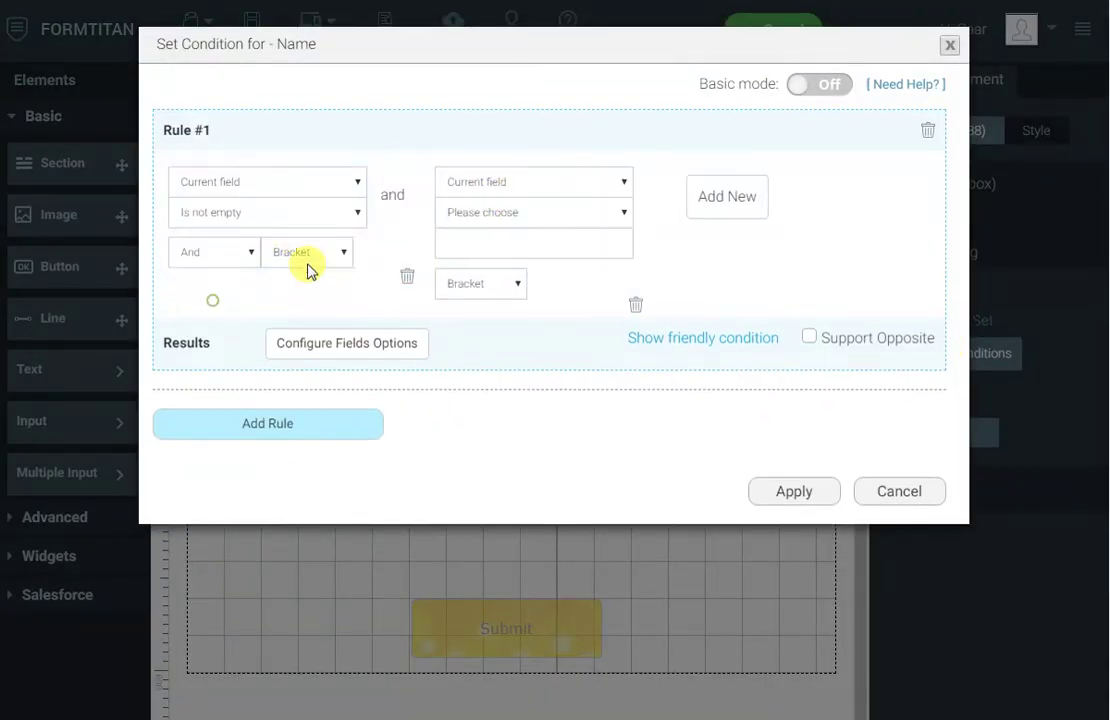
click(487, 186)
click(502, 219)
click(503, 213)
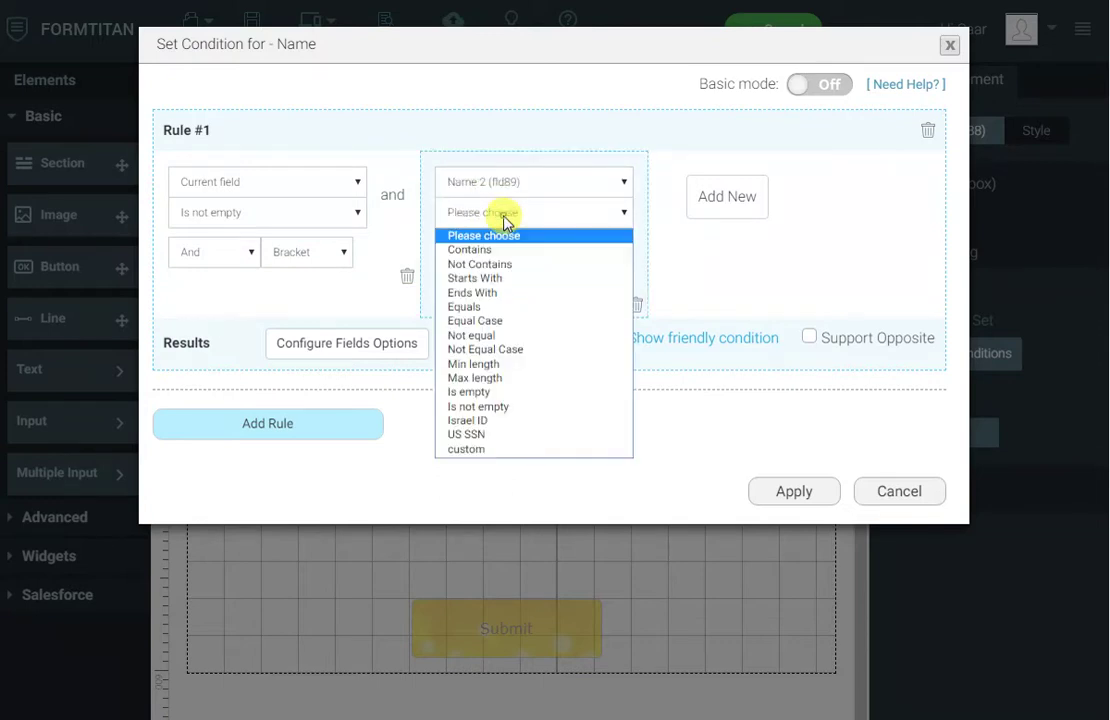
click(494, 392)
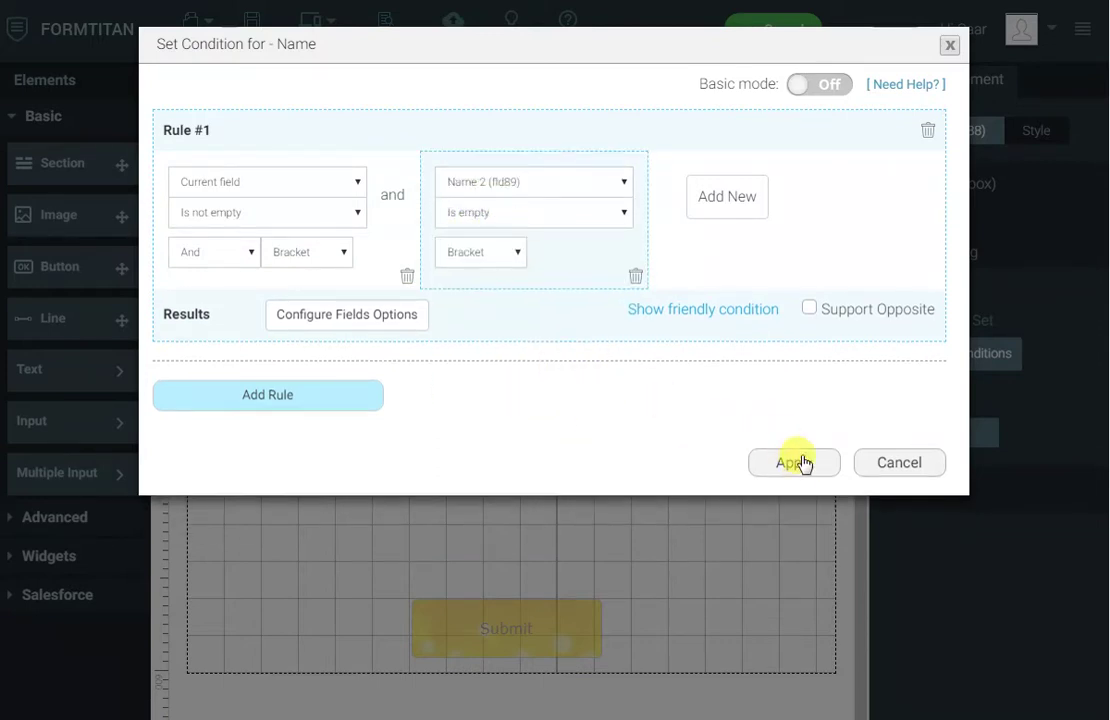
click(800, 464)
click(251, 25)
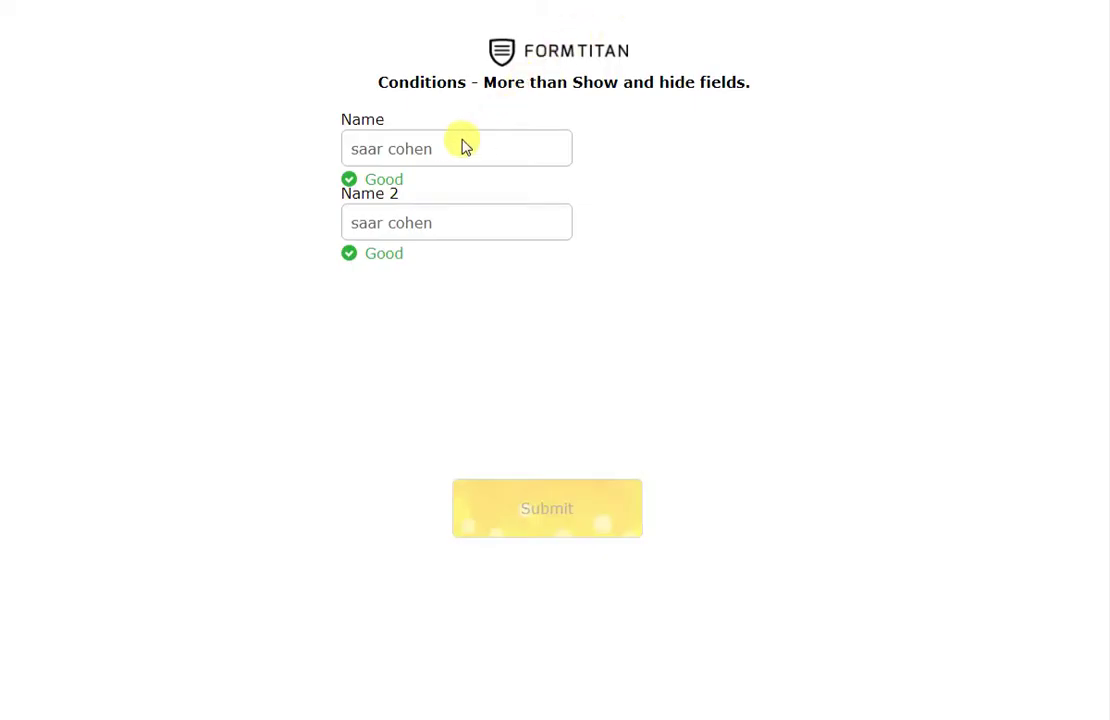
Test the combined rule on the published form by entering 123 in the Name field and leaving it
click(457, 141)
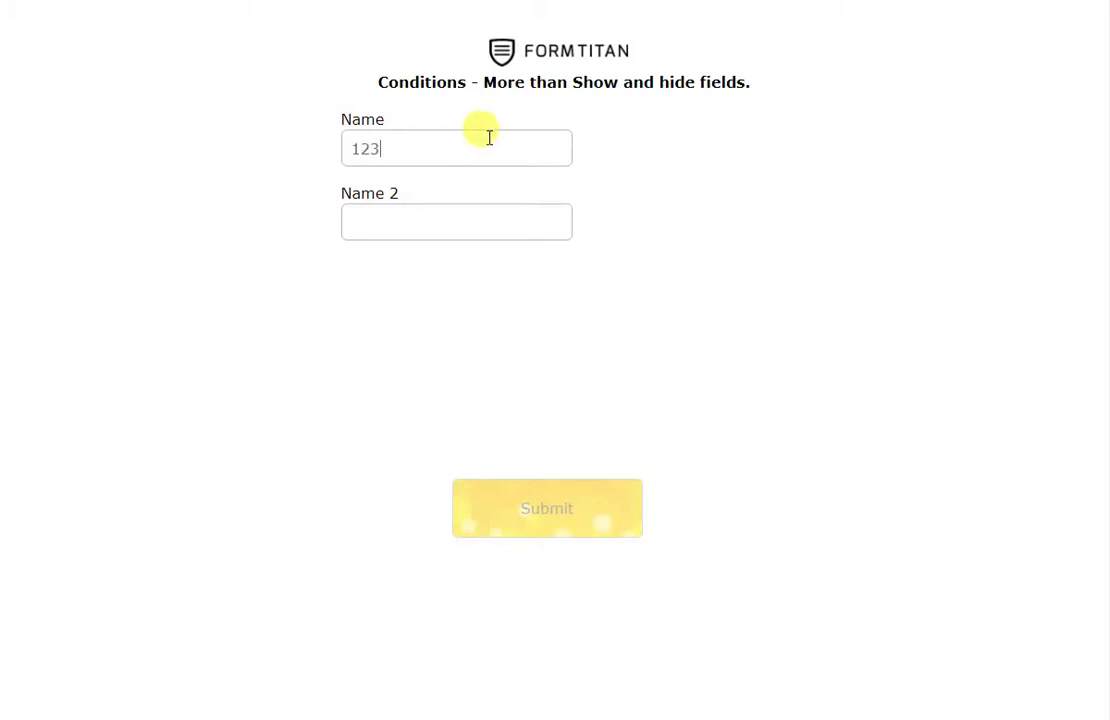
key(Tab)
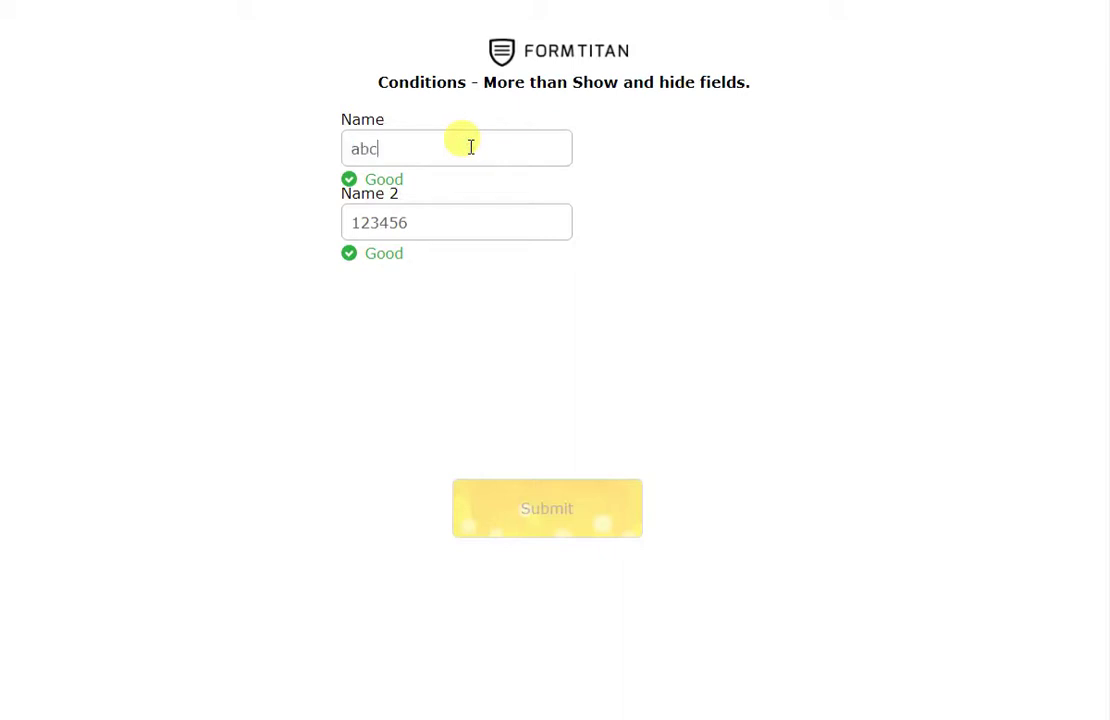
Test the combined rule on the published form by clearing Name 2 and extending the Name field from abc to abcde
key(Tab)
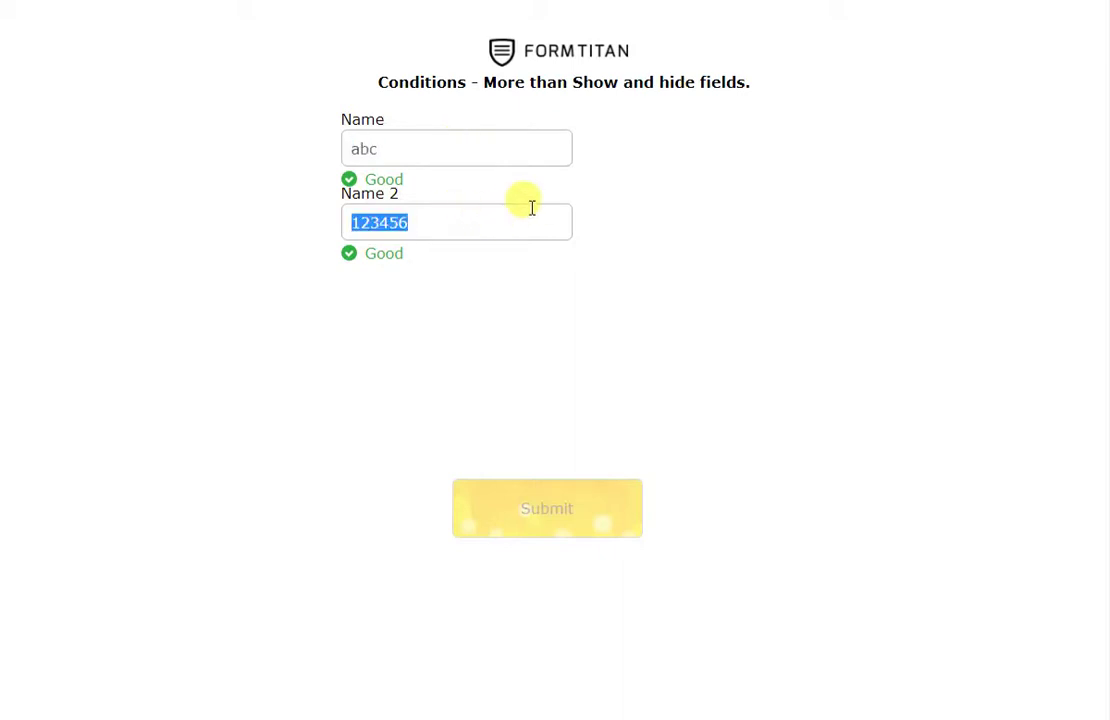
key(BackSpace)
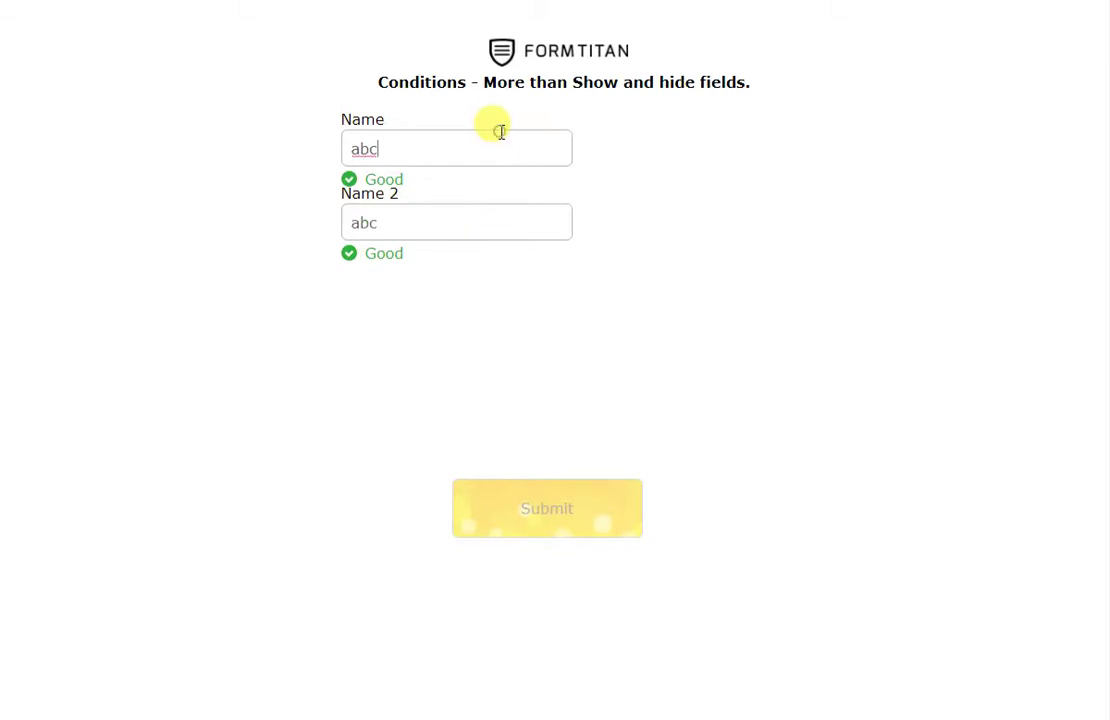
key(Tab)
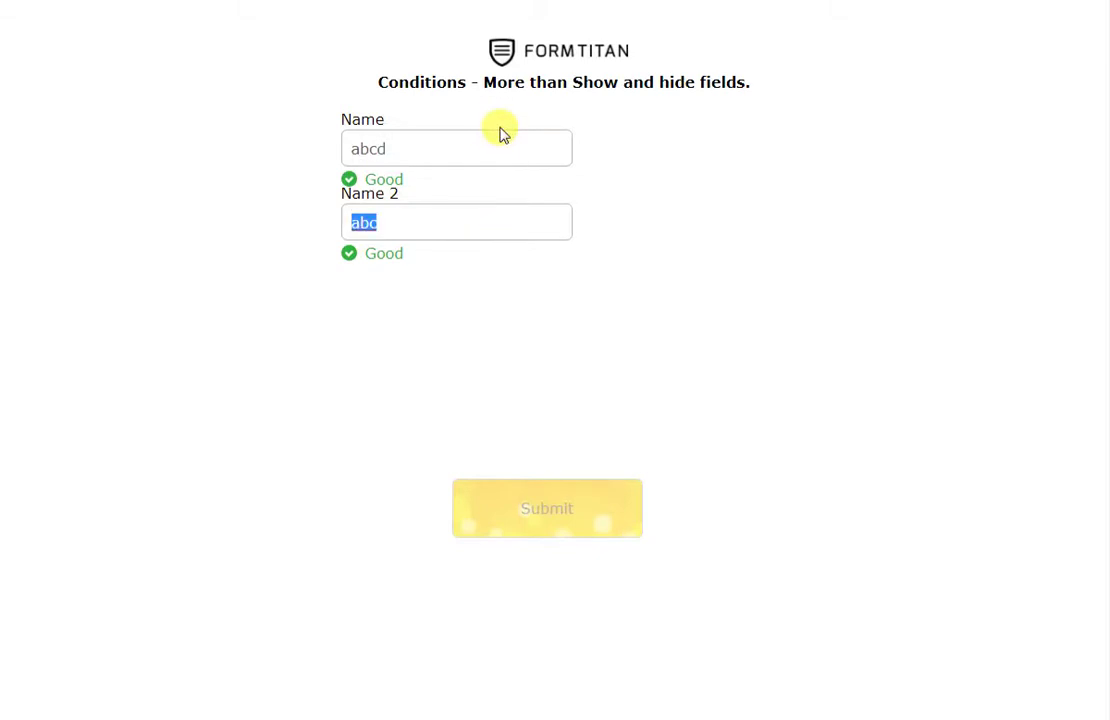
click(459, 139)
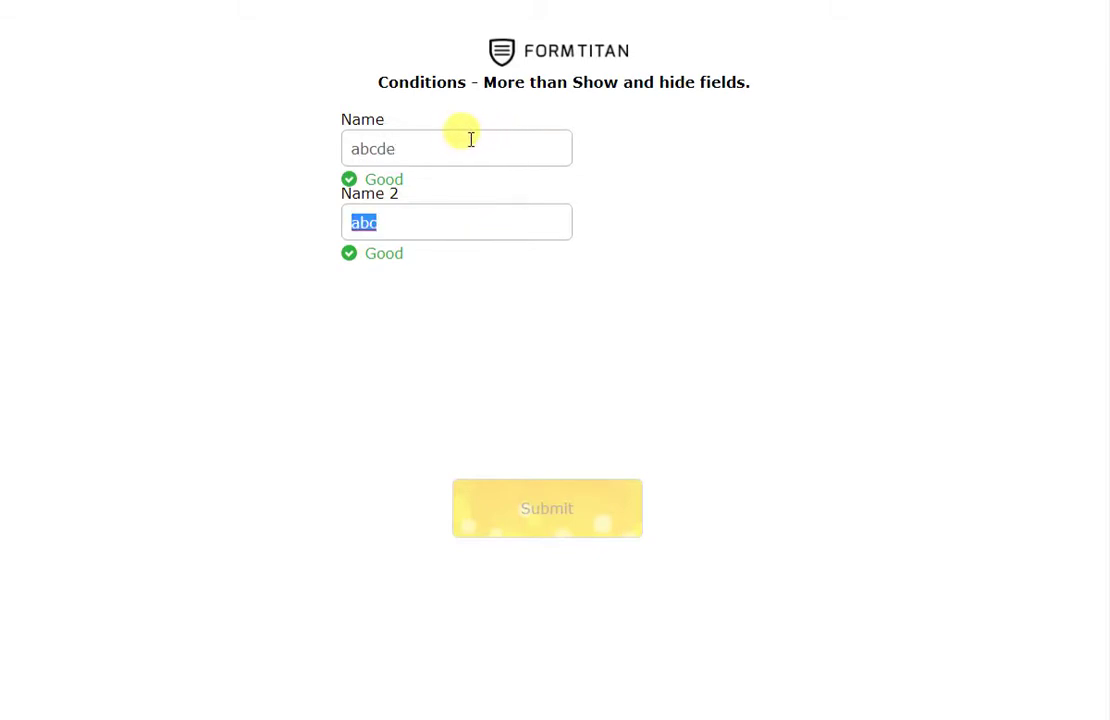
key(Tab)
drag(365, 222, 331, 207)
click(445, 152)
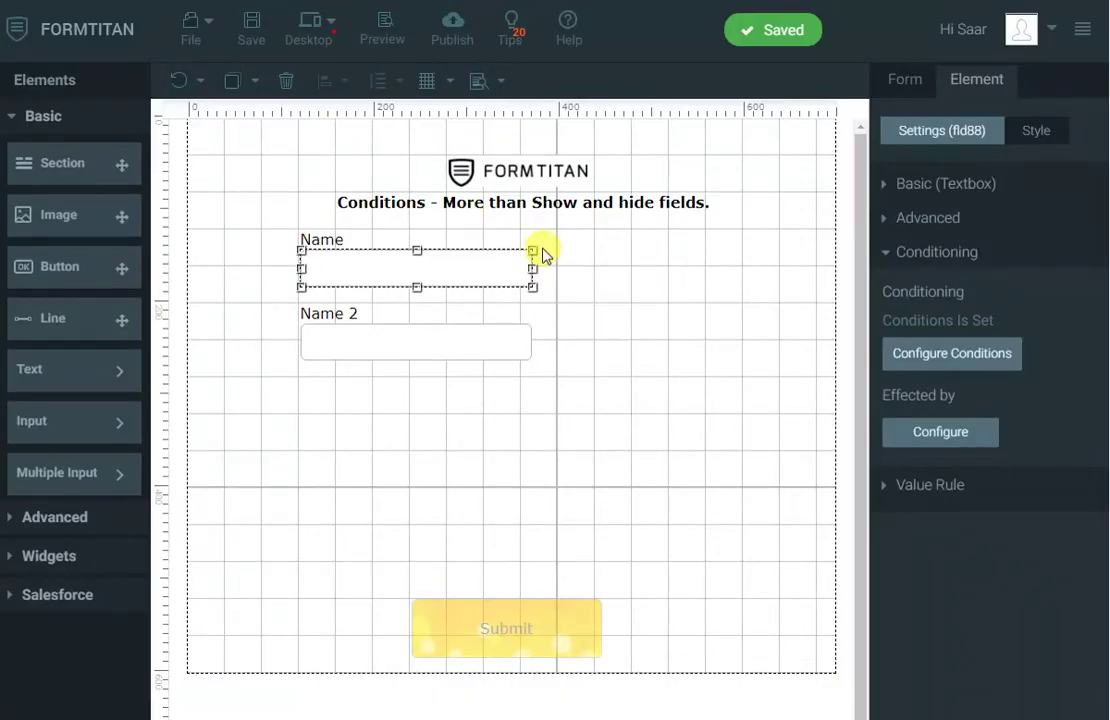
Delete the Name and Name 2 fields from the form
key(Delete)
click(493, 344)
key(Delete)
Add two dropdown fields, one below the other, and label the lower one DropDown 2
click(116, 481)
drag(208, 401, 390, 340)
double_click(386, 316)
text(2)
Set Rule #1 for the first DropDown field to the condition Current field Is not empty
click(505, 272)
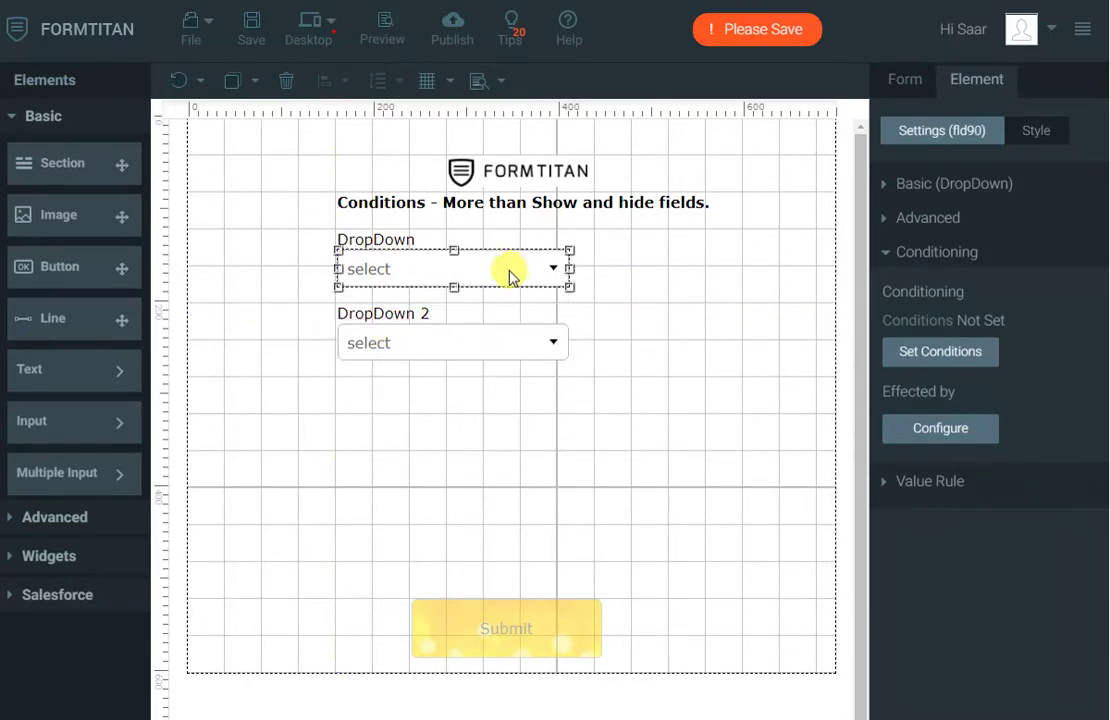
click(975, 366)
click(317, 214)
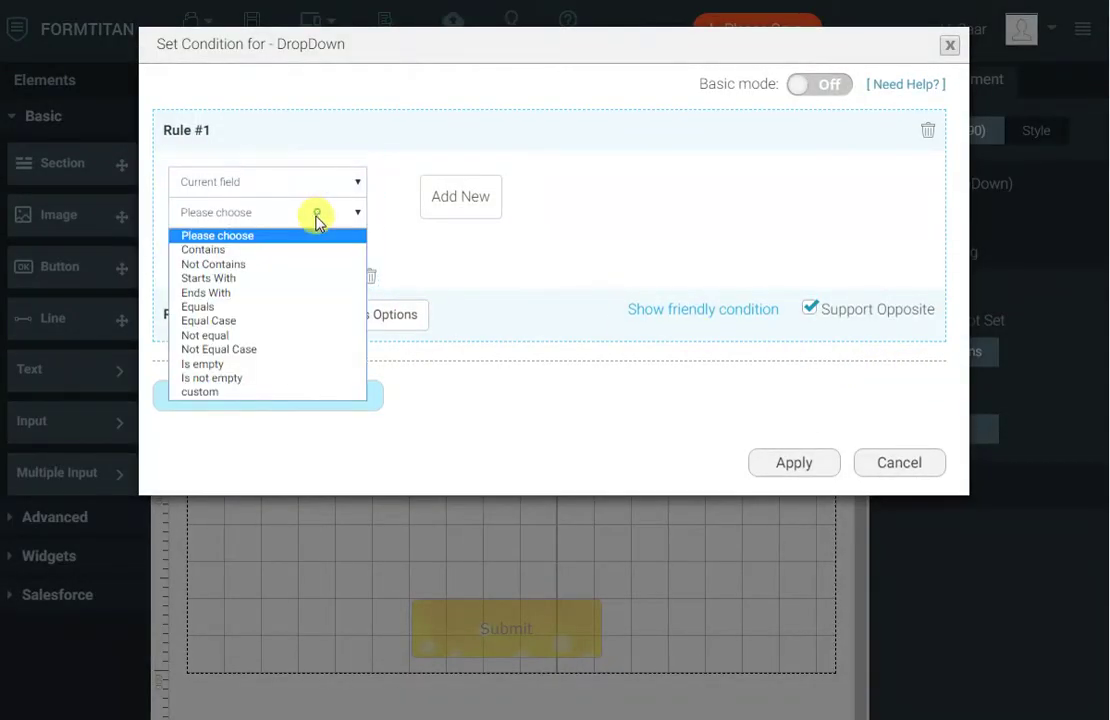
click(248, 378)
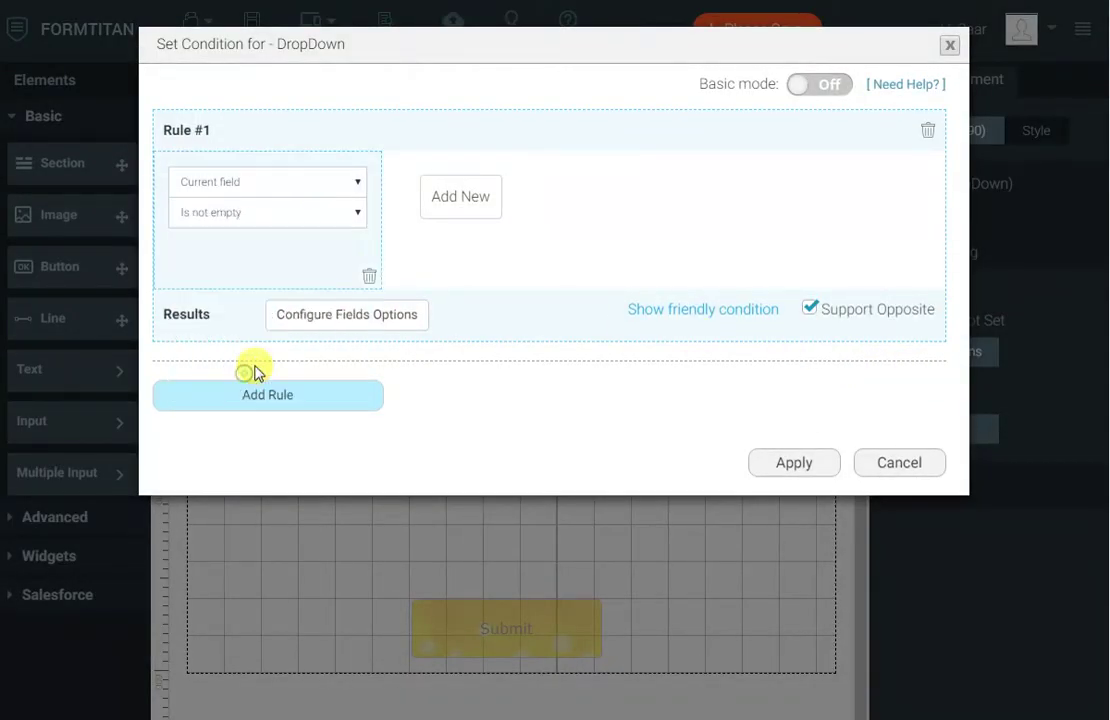
Configure the rule's result so DropDown 2 uses Set Value From DropDown (fld90), apply it and save the form
click(361, 316)
scroll(575, 352, down, 3)
scroll(560, 360, down, 2)
click(885, 292)
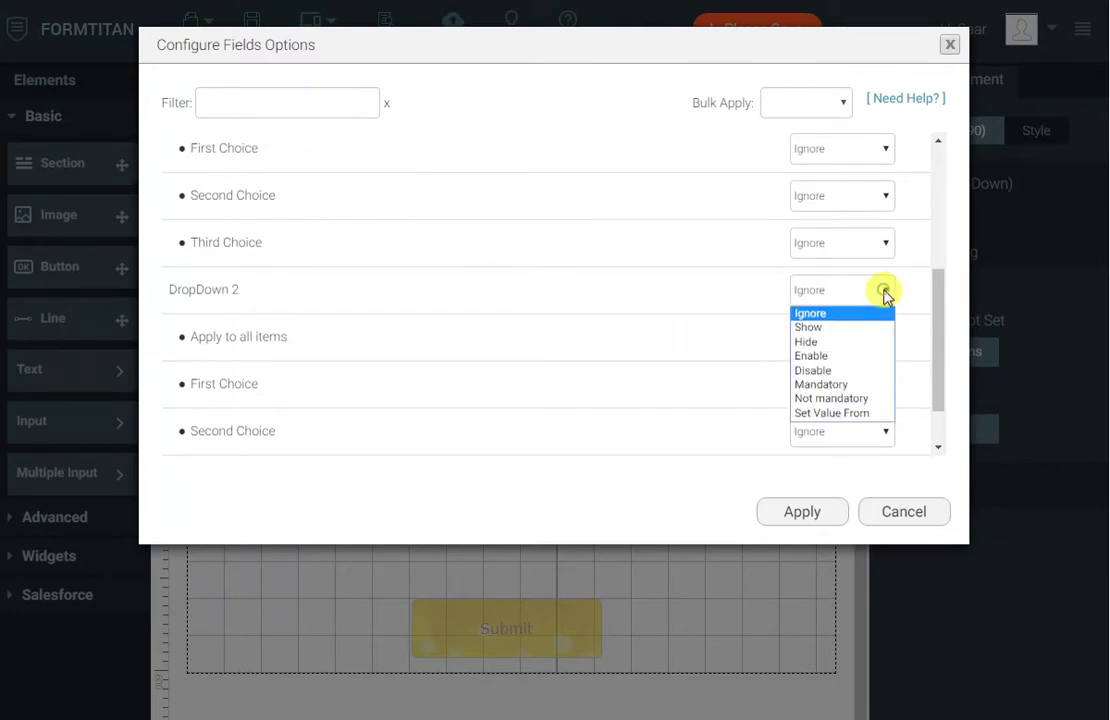
click(845, 413)
click(808, 289)
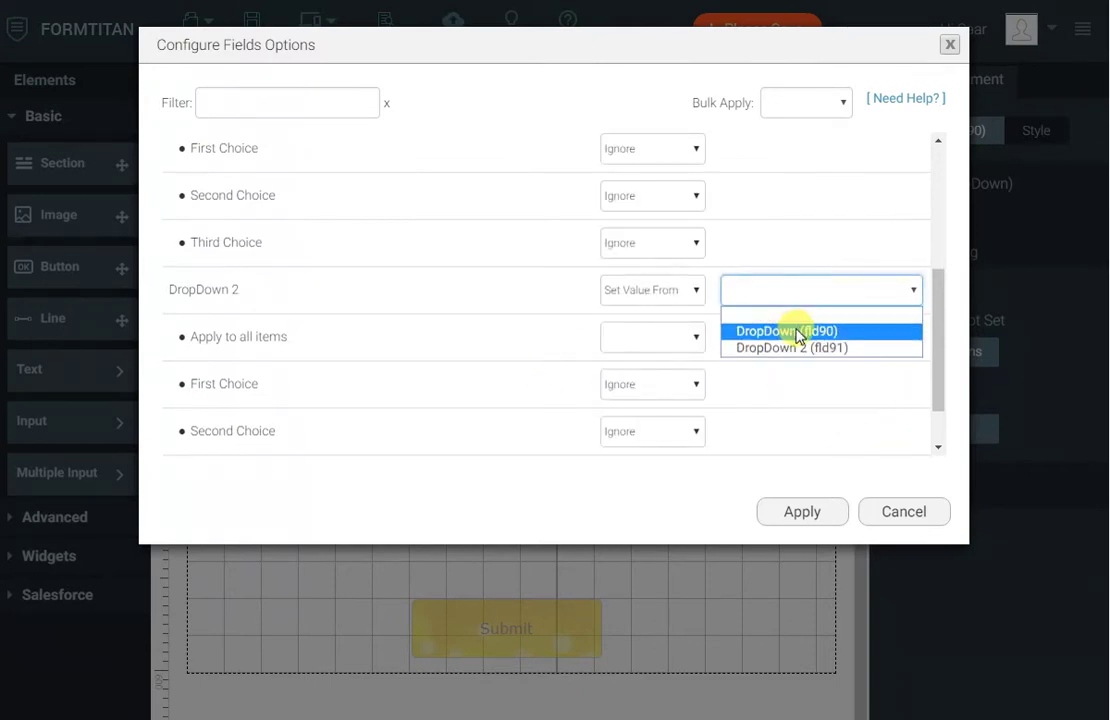
click(797, 330)
click(836, 512)
click(812, 474)
click(251, 37)
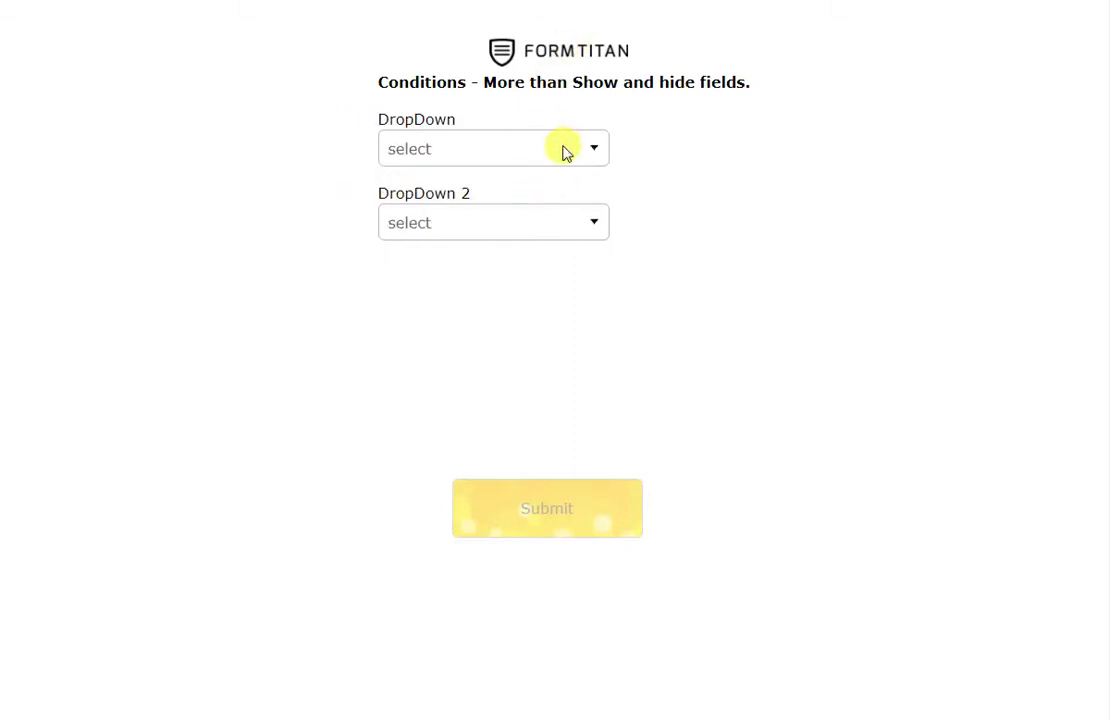
Test value copying on the published form with First, Second and Third Choice in DropDown, selecting First Choice in DropDown 2 before the last change
click(563, 149)
click(527, 180)
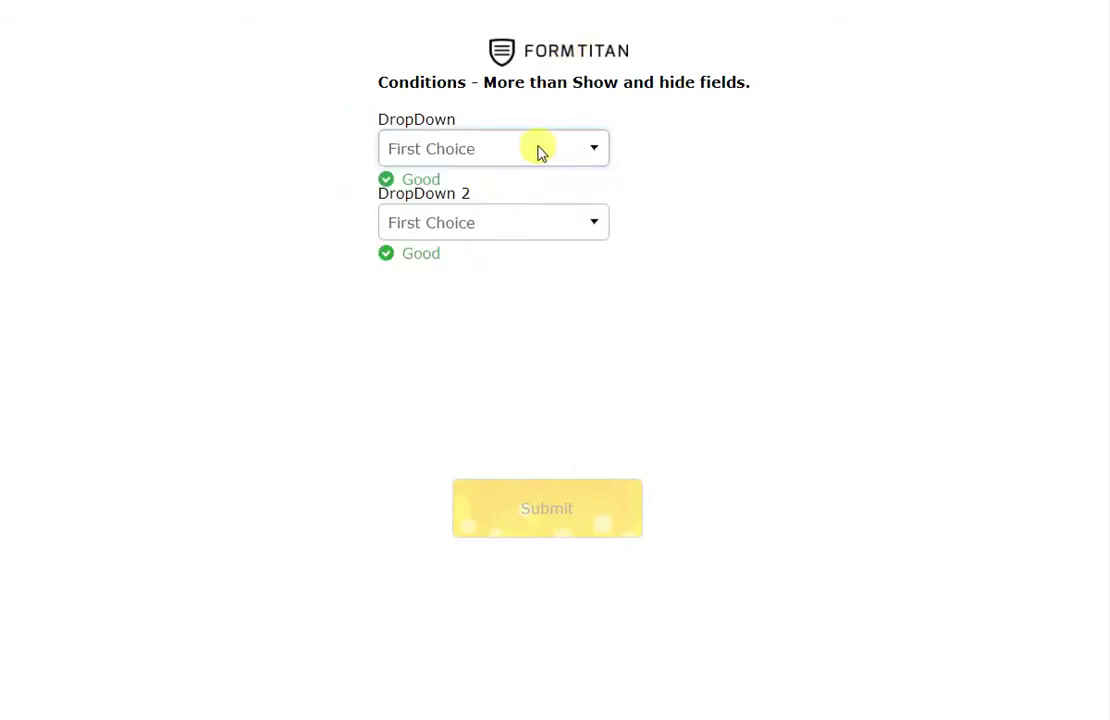
click(540, 150)
click(505, 200)
click(532, 228)
click(496, 251)
click(587, 149)
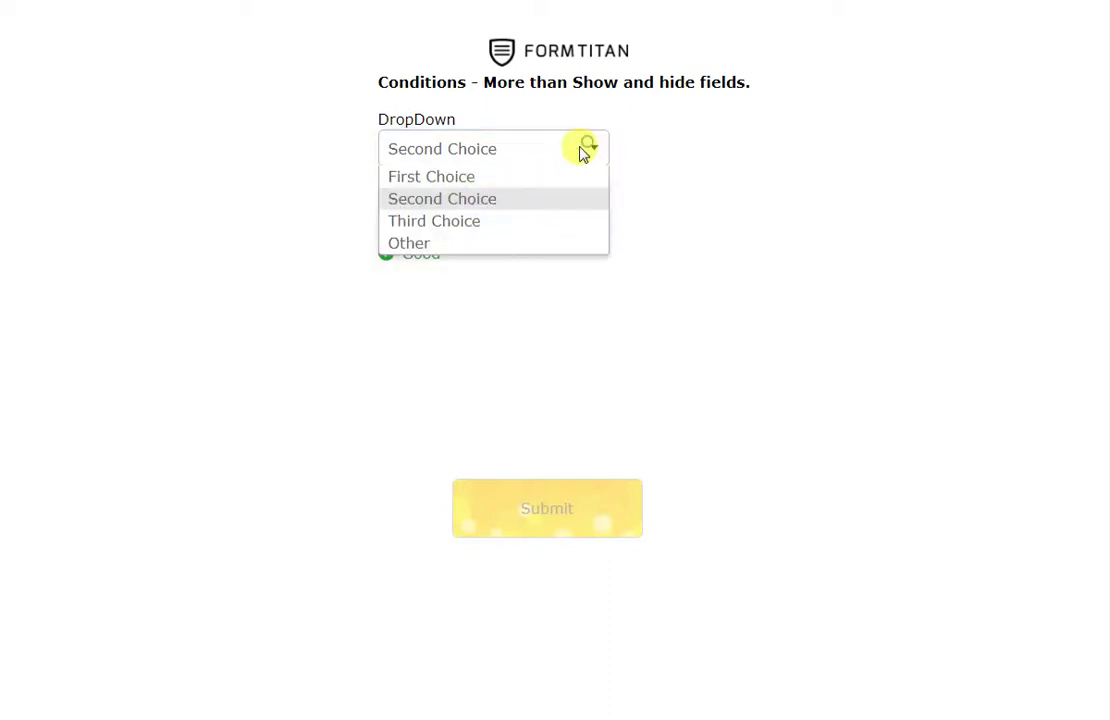
click(503, 222)
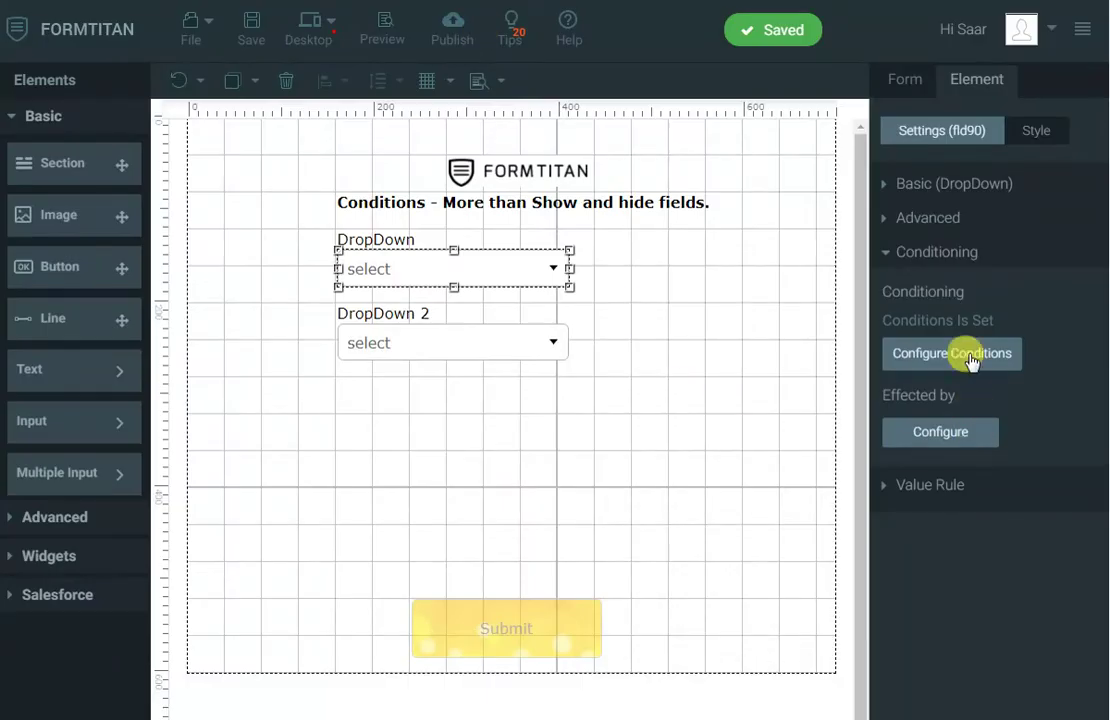
Review the DropDown rule's field options, including the Set Value From setting of DropDown 2, and leave them without applying
click(943, 360)
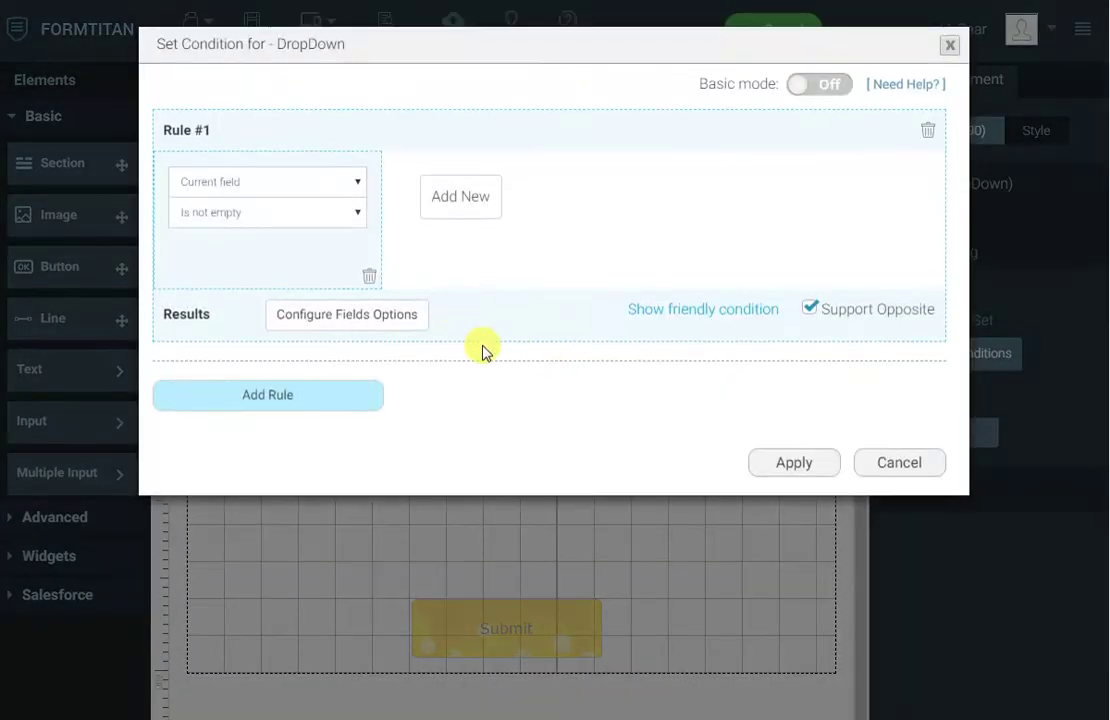
click(379, 319)
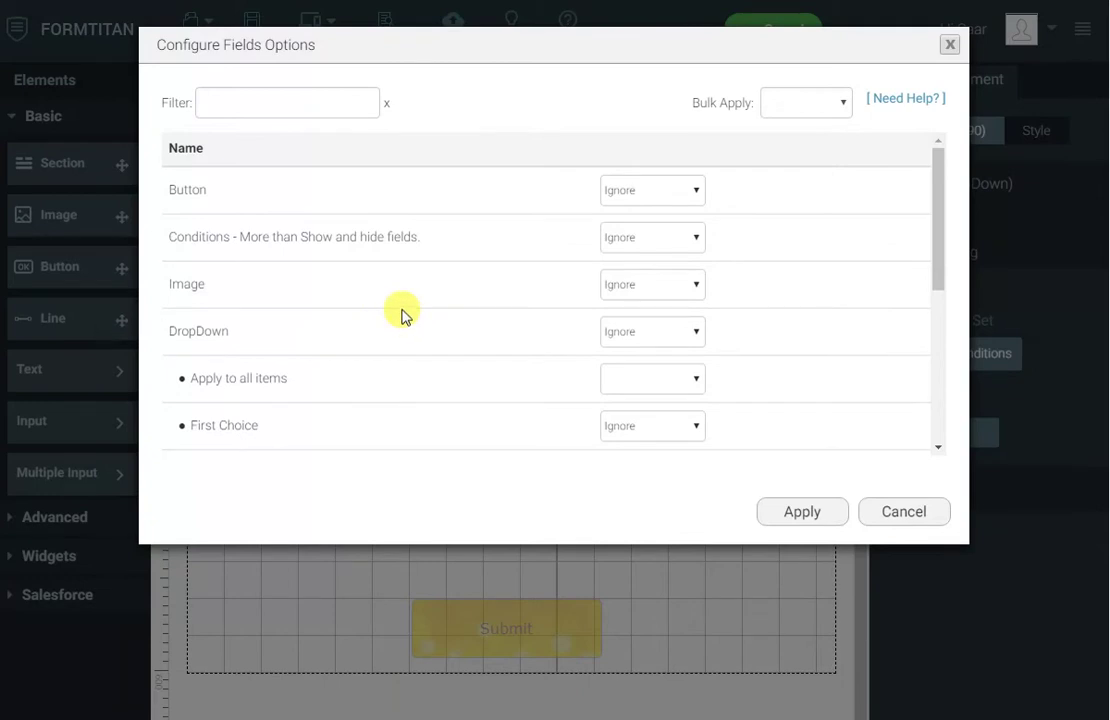
scroll(403, 314, down, 5)
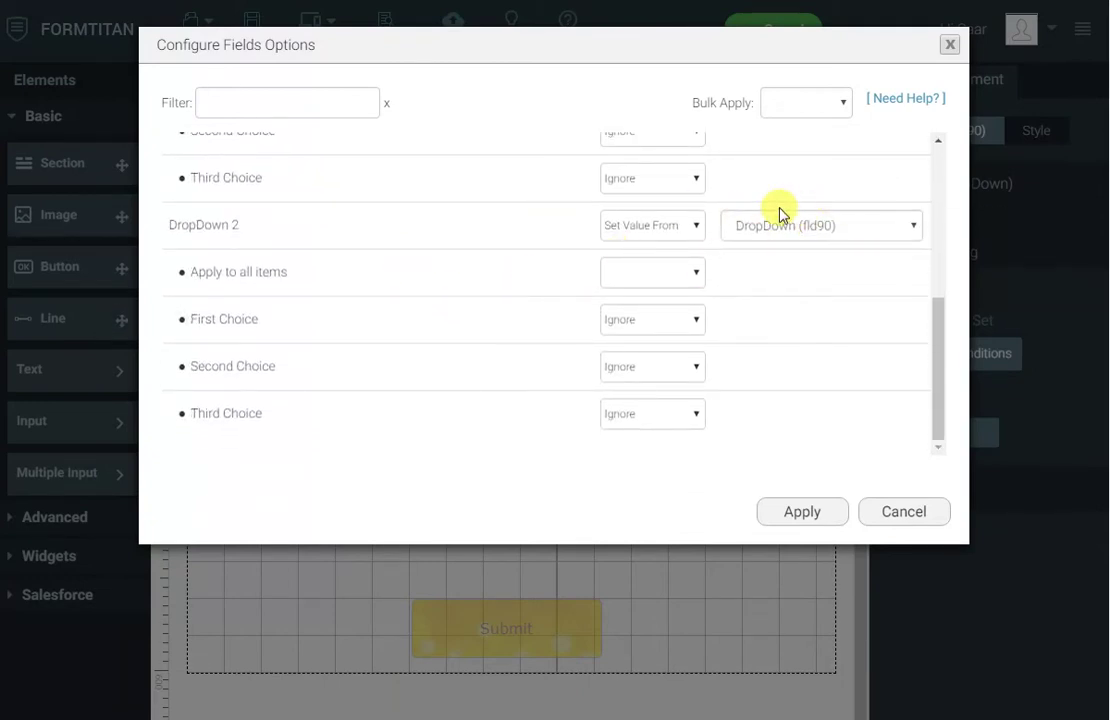
click(903, 512)
Replace Rule #1 of DropDown with a new rule for Current field Equals First Choice
click(929, 127)
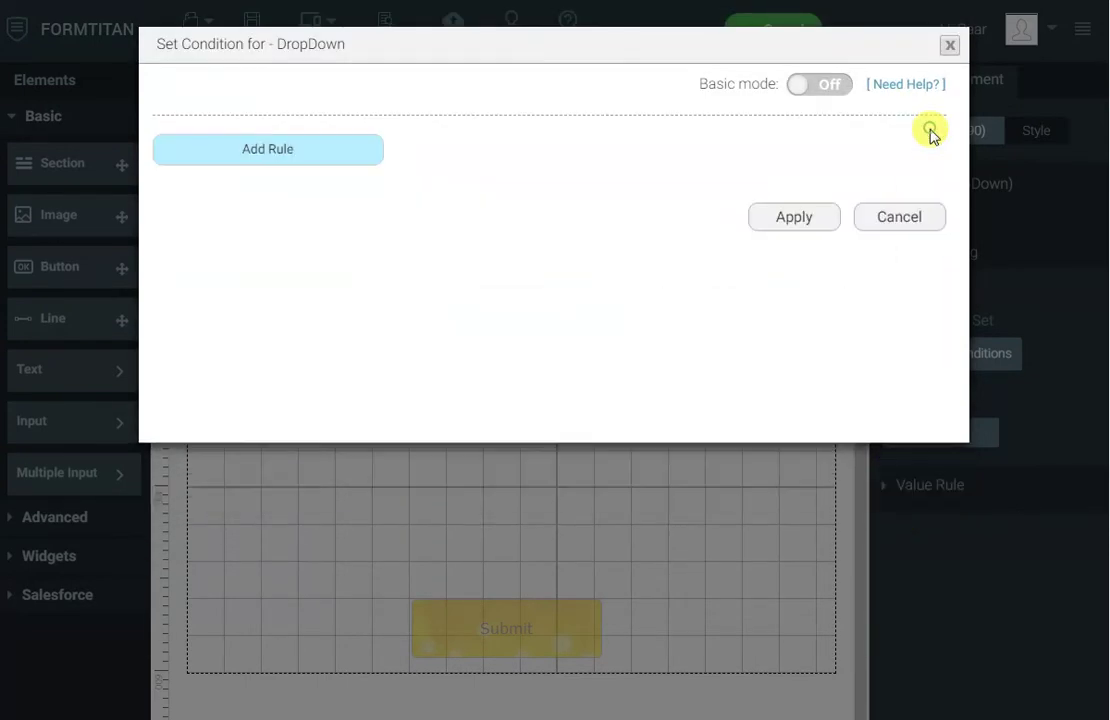
click(252, 158)
click(259, 212)
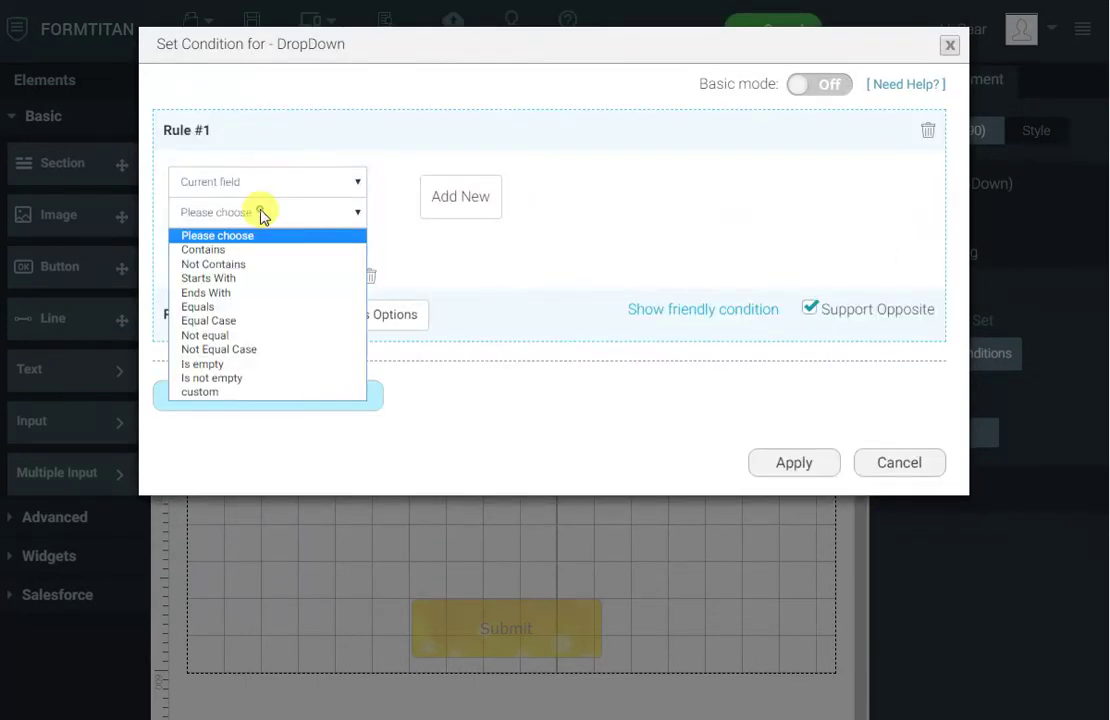
click(243, 307)
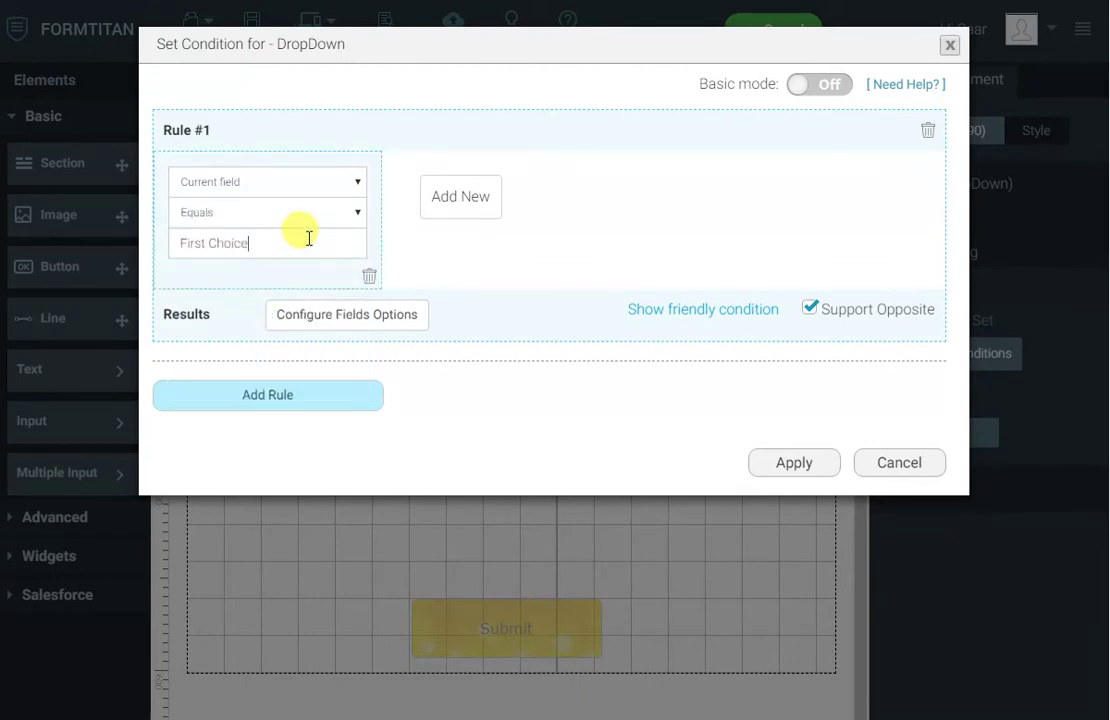
Set the rule's result to Hide the First Choice item of DropDown 2, apply it and save the form
click(330, 316)
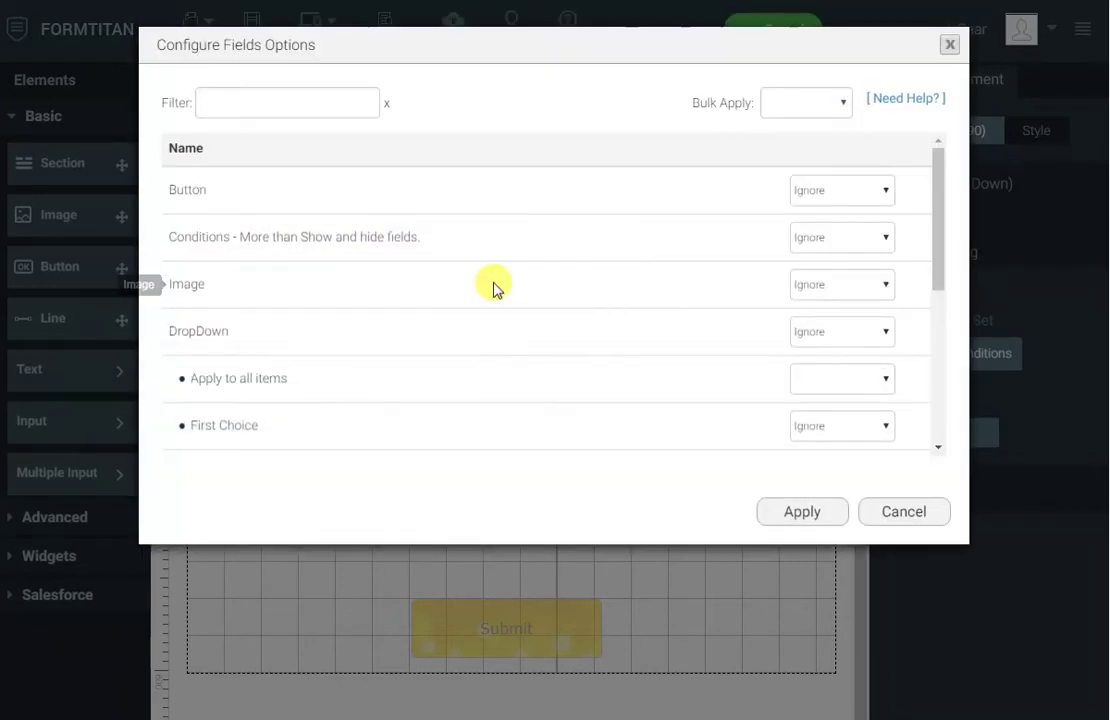
scroll(493, 287, down, 4)
scroll(620, 334, down, 3)
click(821, 324)
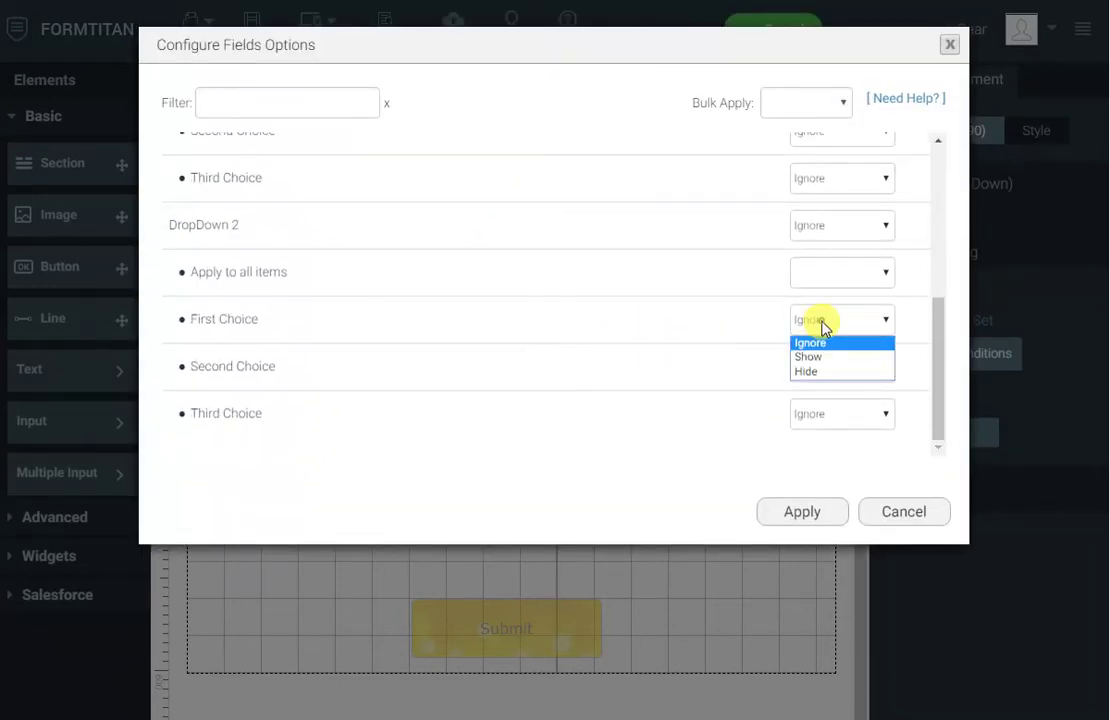
click(812, 371)
click(796, 515)
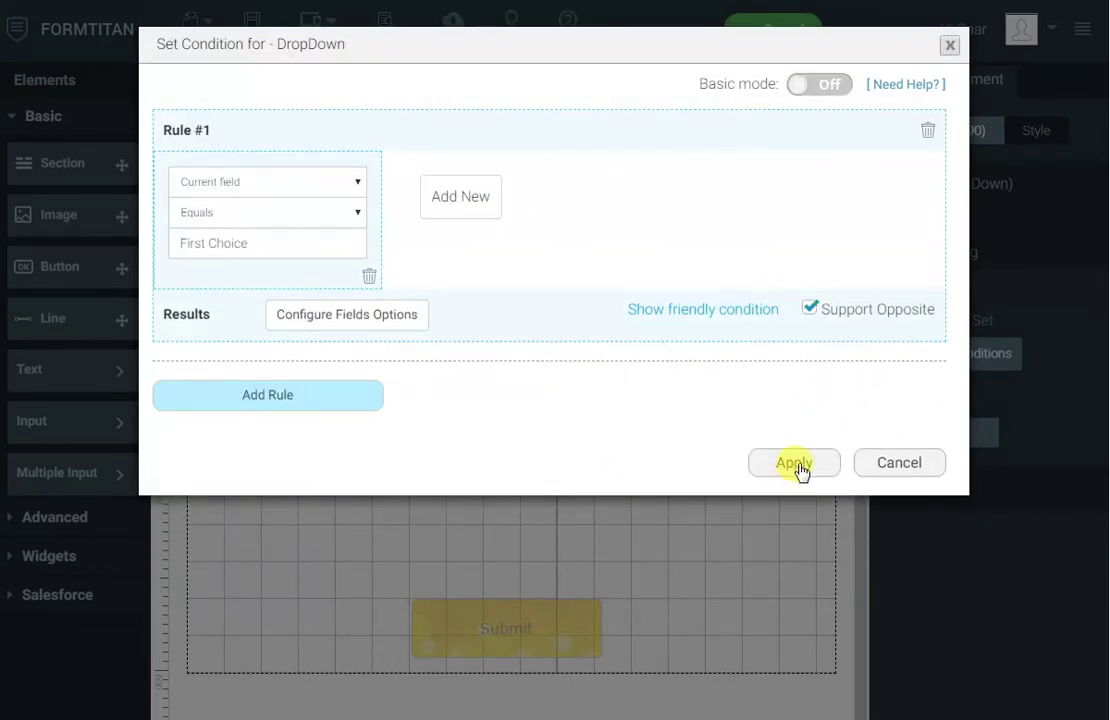
click(796, 463)
click(250, 30)
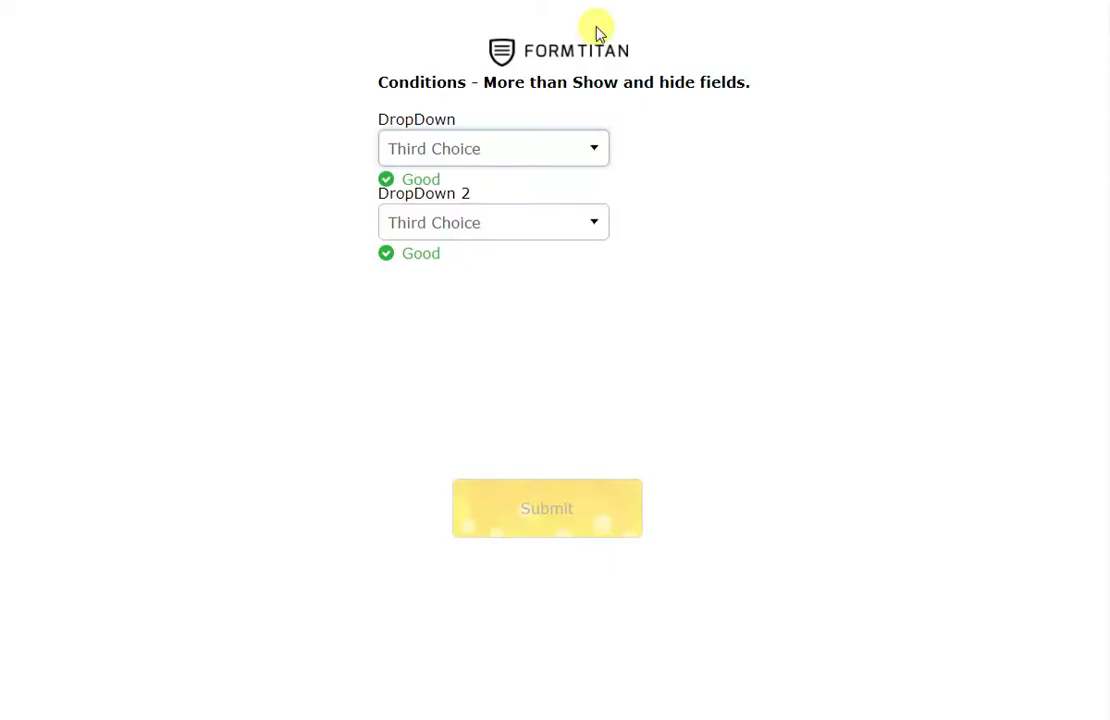
Reload the published form and check the choices in both dropdown lists before selecting anything
click(575, 152)
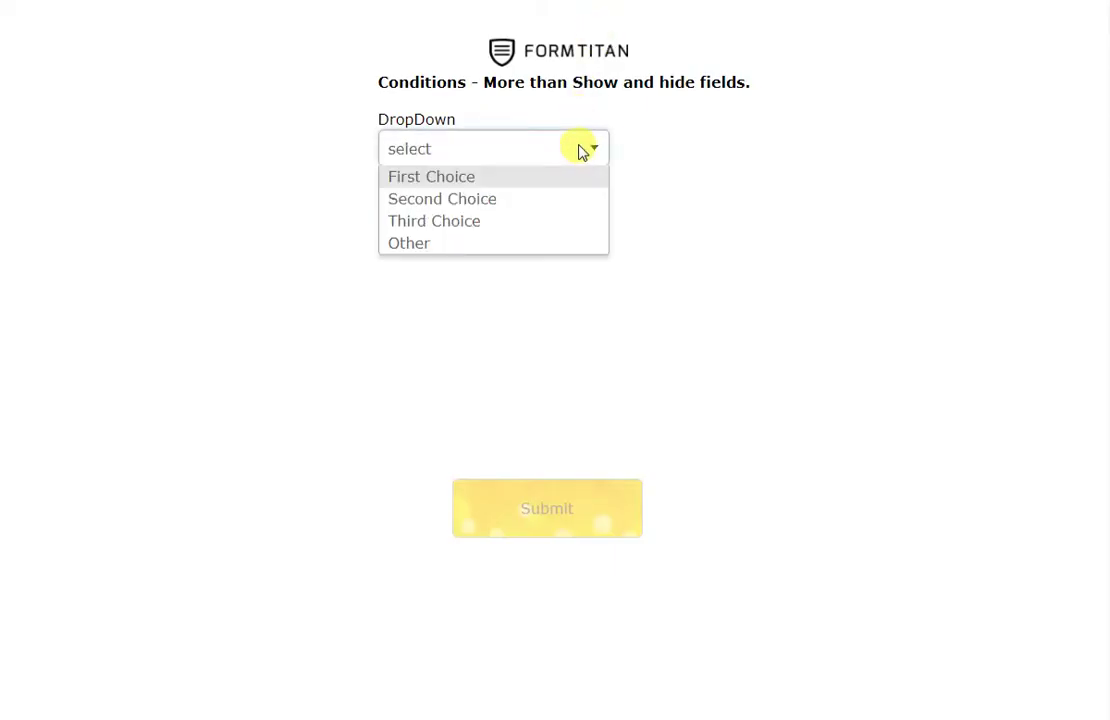
click(580, 149)
click(560, 222)
click(560, 222)
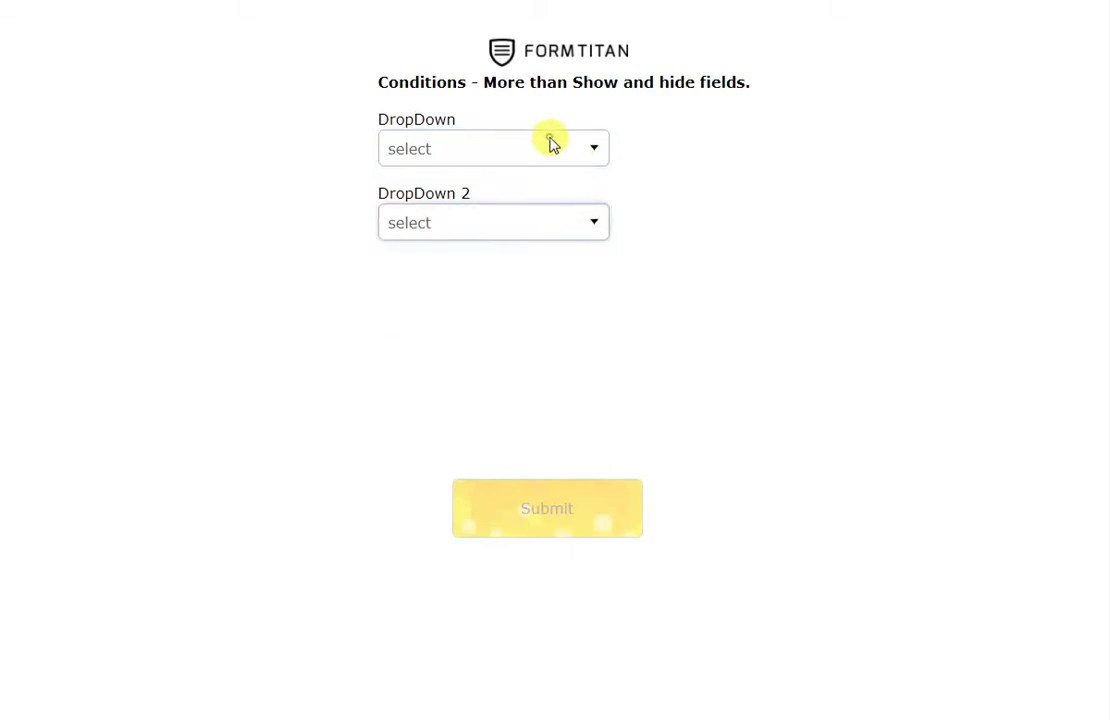
Test the hiding rule by selecting First Choice and Second Choice in DropDown, checking the DropDown 2 list each time
click(553, 146)
click(512, 178)
click(565, 222)
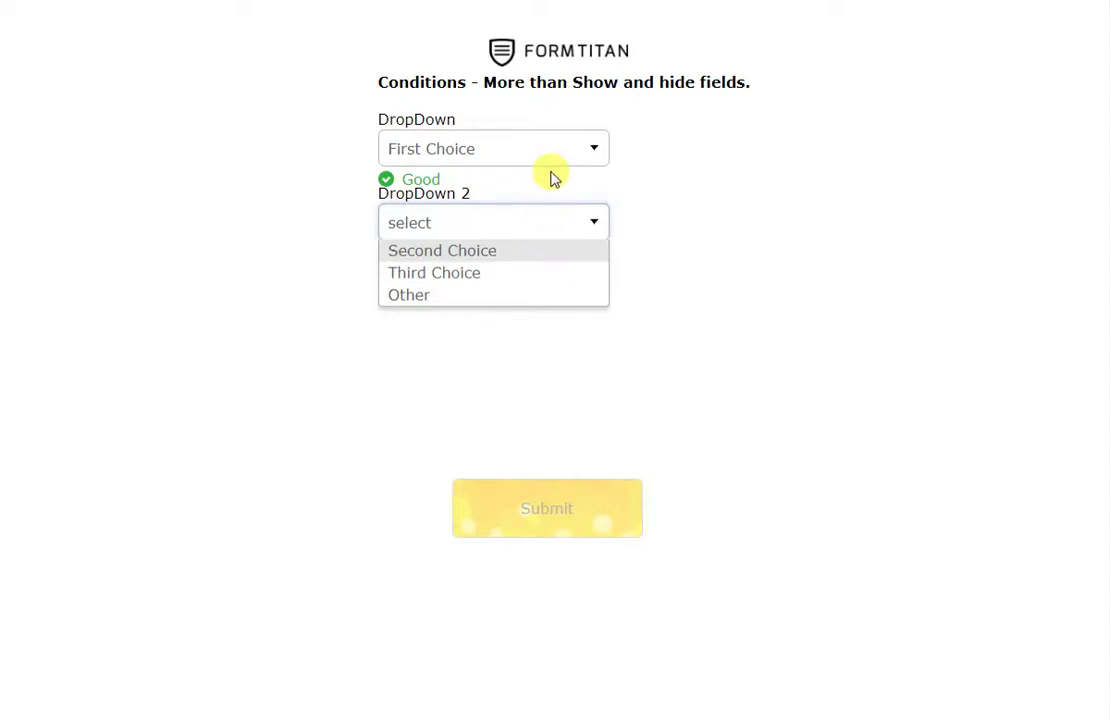
click(565, 150)
click(530, 201)
click(585, 214)
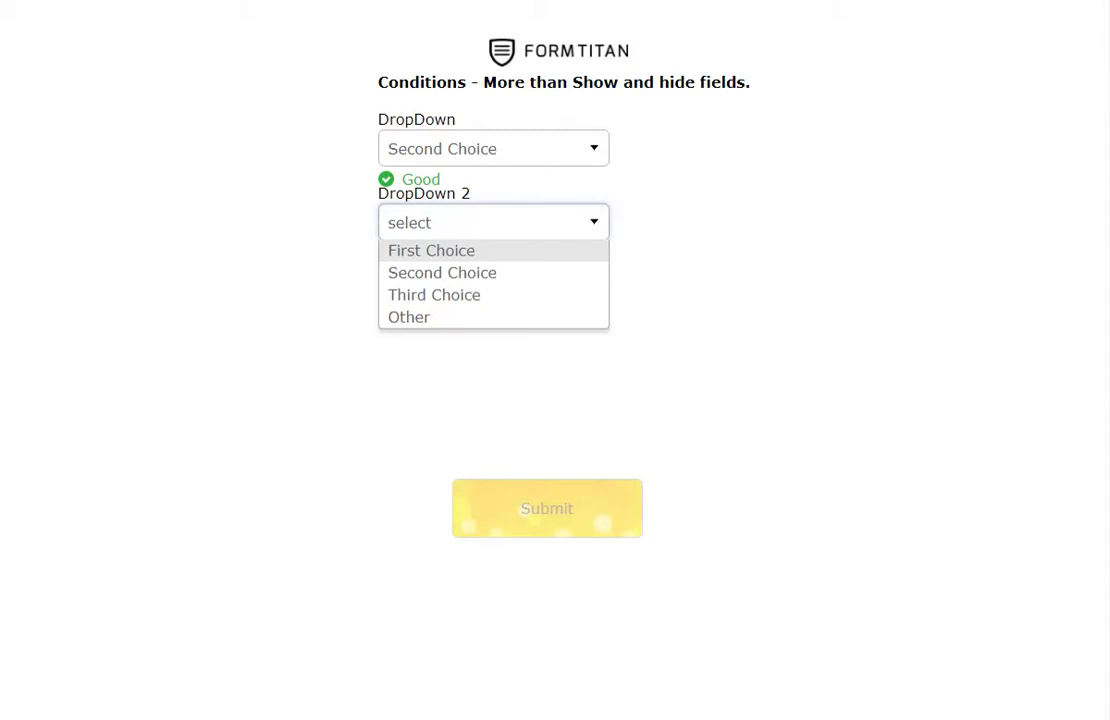
key(ctrl+w)
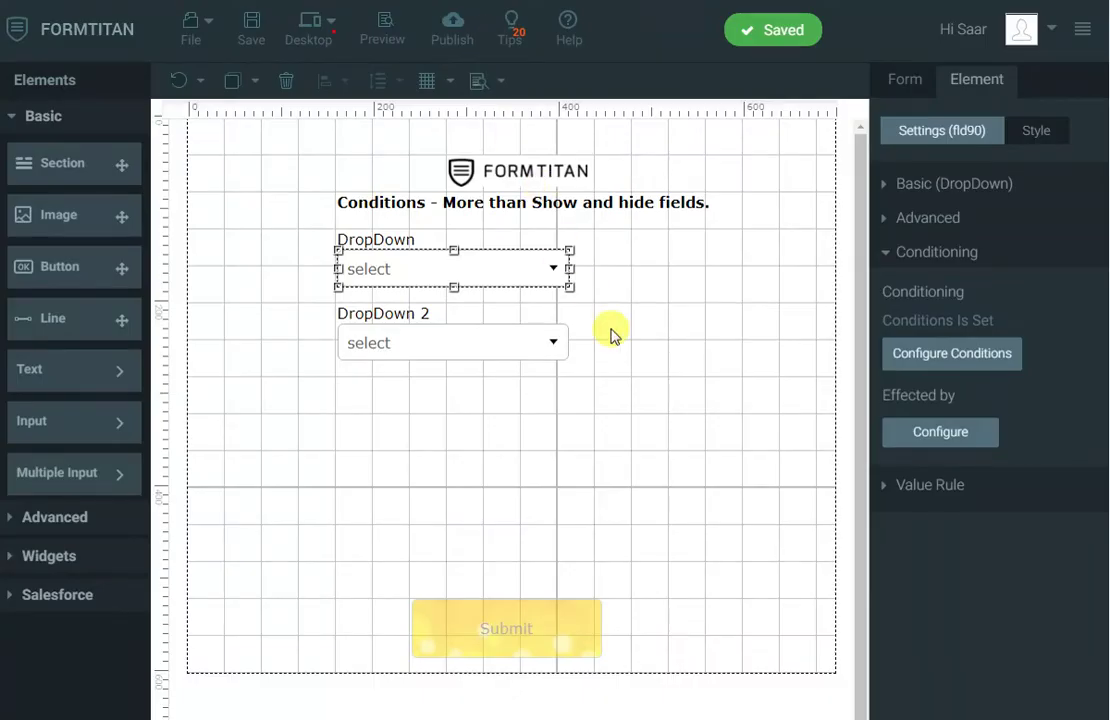
Delete the DropDown and DropDown 2 fields from the form
key(Delete)
click(480, 342)
key(Delete)
Add two radio button fields, one below the other, and label the lower one RadioButton 2
mouse_move(114, 471)
drag(203, 470, 352, 320)
double_click(350, 316)
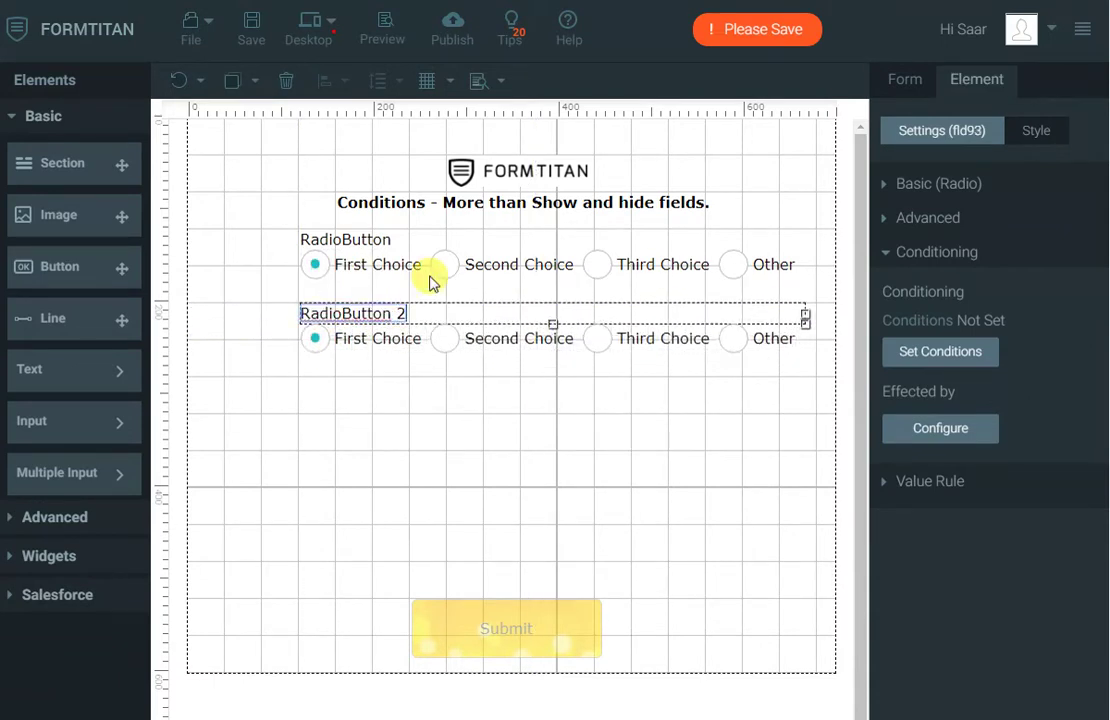
Set Rule #1 for the first RadioButton field to the condition Current field Is not empty
click(437, 265)
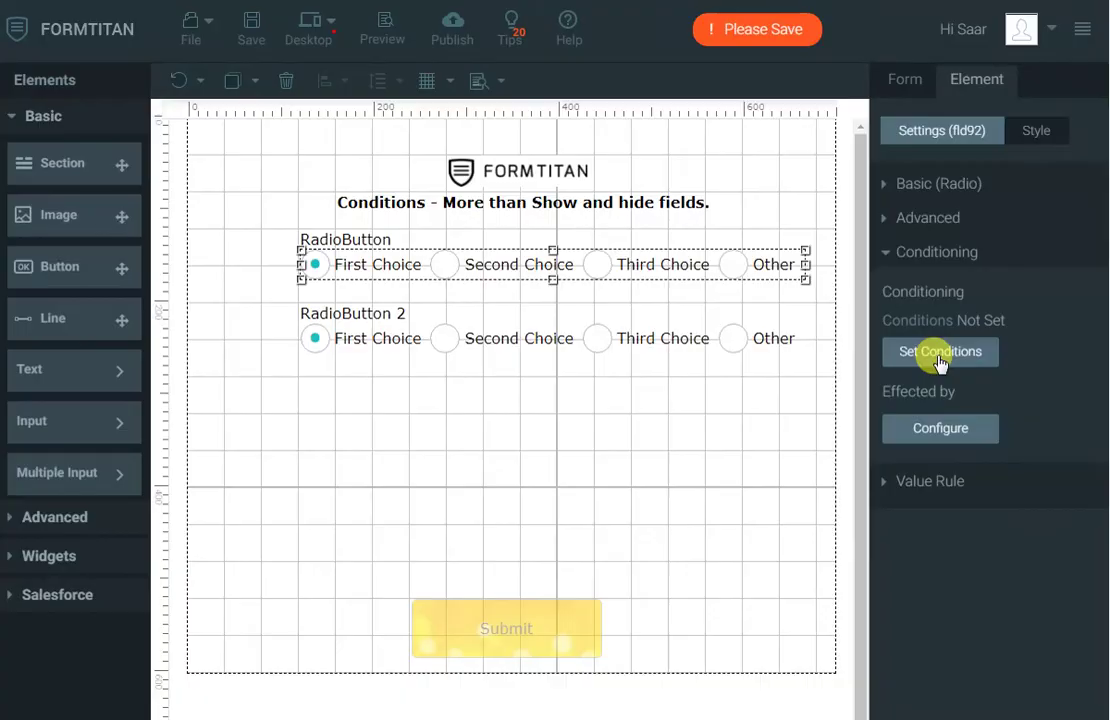
click(940, 352)
click(315, 212)
click(252, 376)
Configure the rule's result so RadioButton 2 uses Set Value From the first RadioButton field, and apply the field options
click(345, 318)
scroll(438, 292, down, 5)
click(830, 226)
click(848, 319)
click(873, 224)
click(812, 266)
click(805, 514)
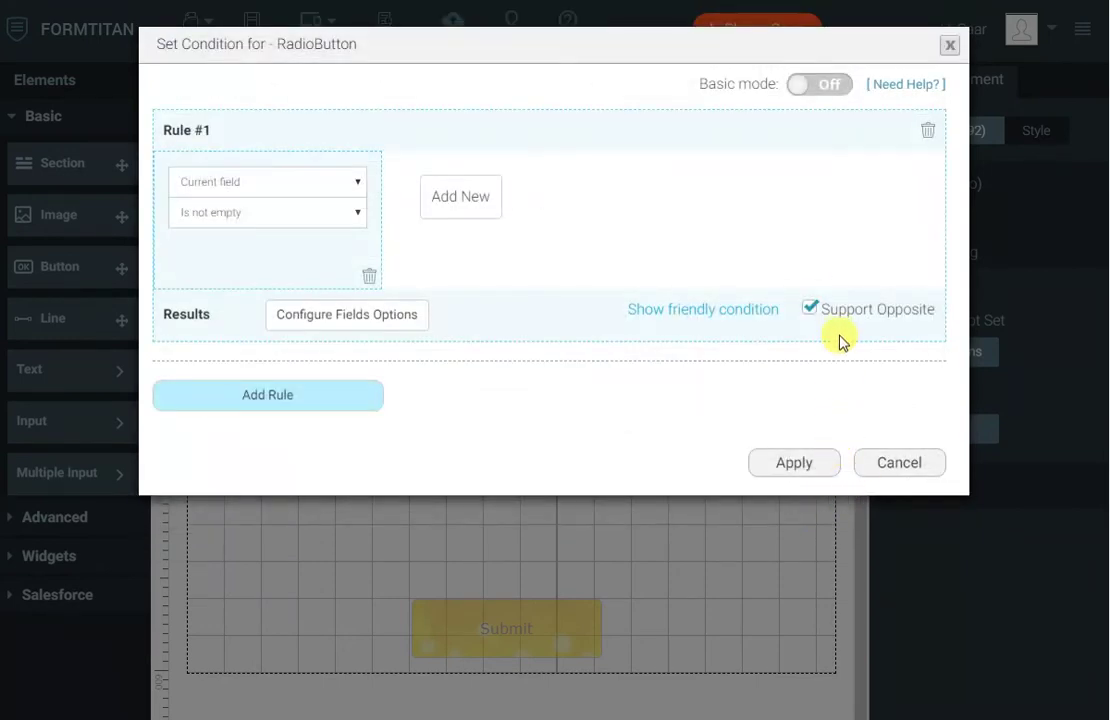
Turn off Support Opposite for the RadioButton rule, save the form and reload its published page
click(811, 309)
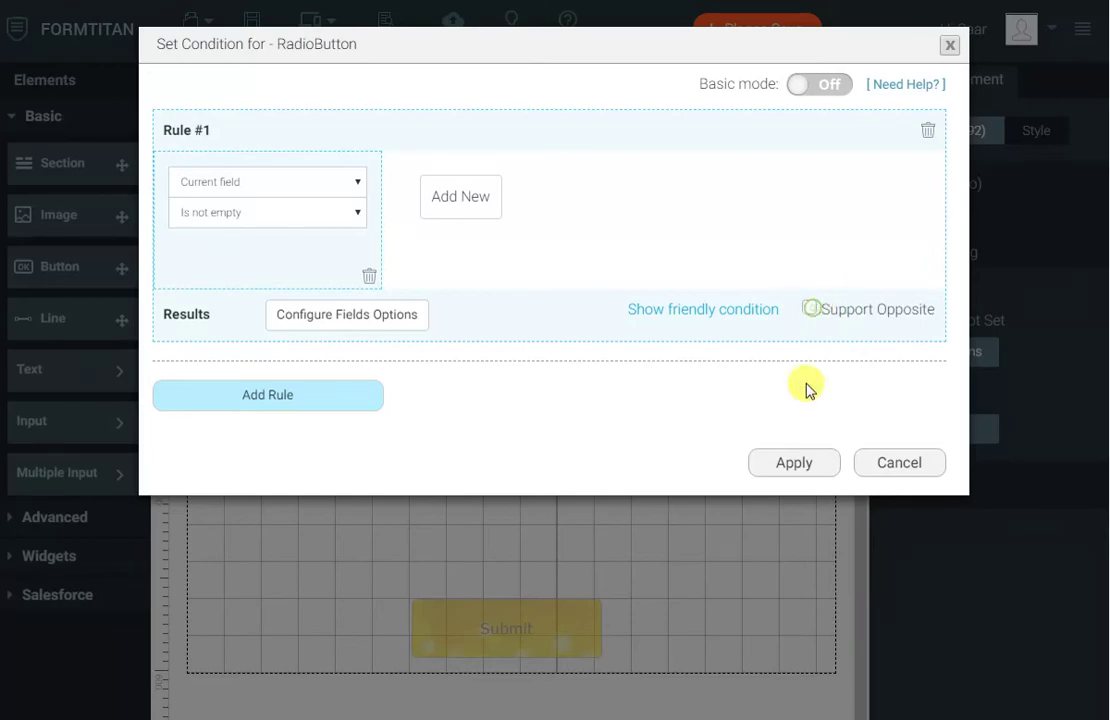
click(787, 465)
click(246, 37)
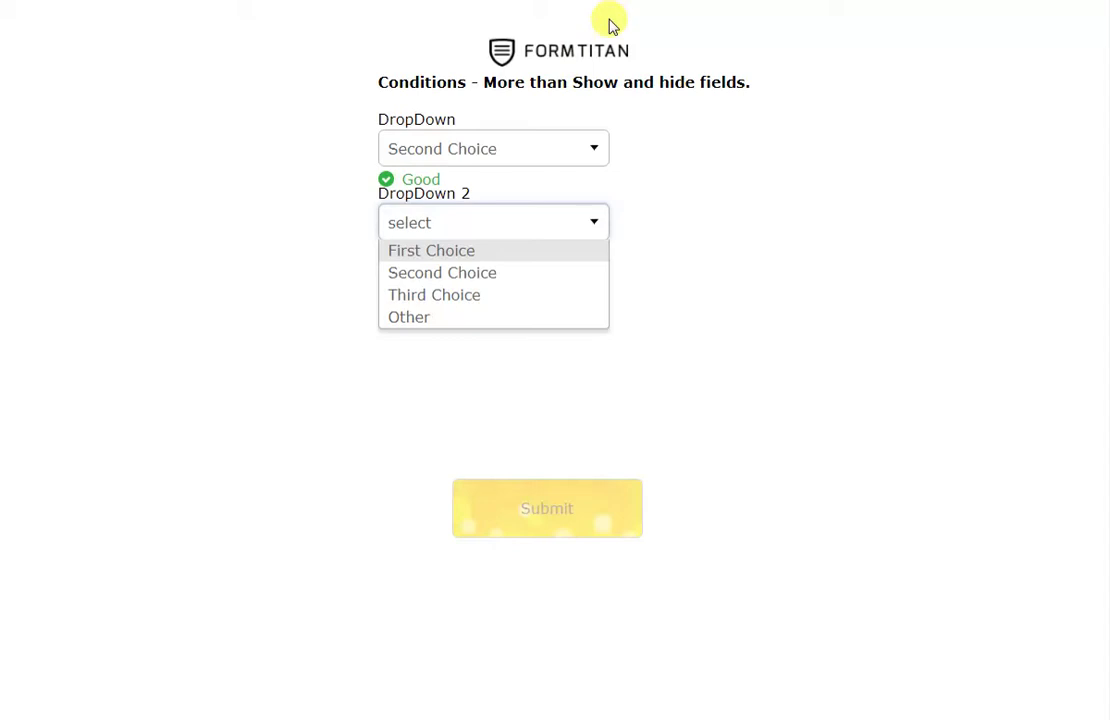
click(612, 25)
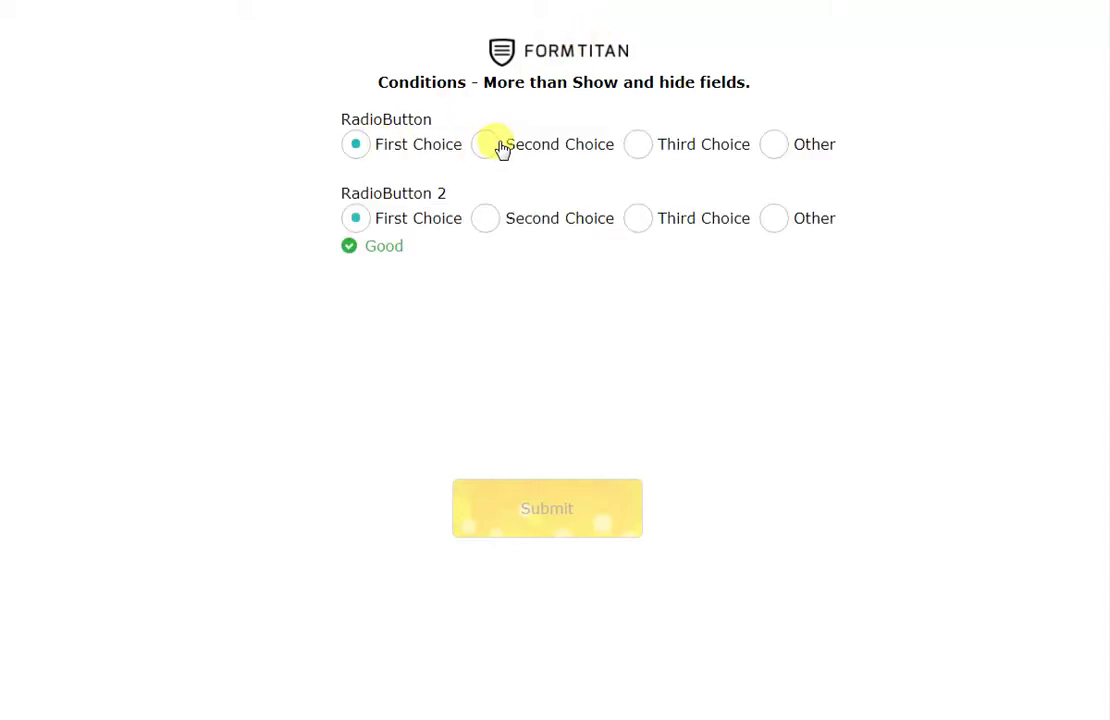
Test the value copying on the published form by choosing Second Choice, Third Choice and First Choice in the first RadioButton field
click(490, 146)
click(637, 147)
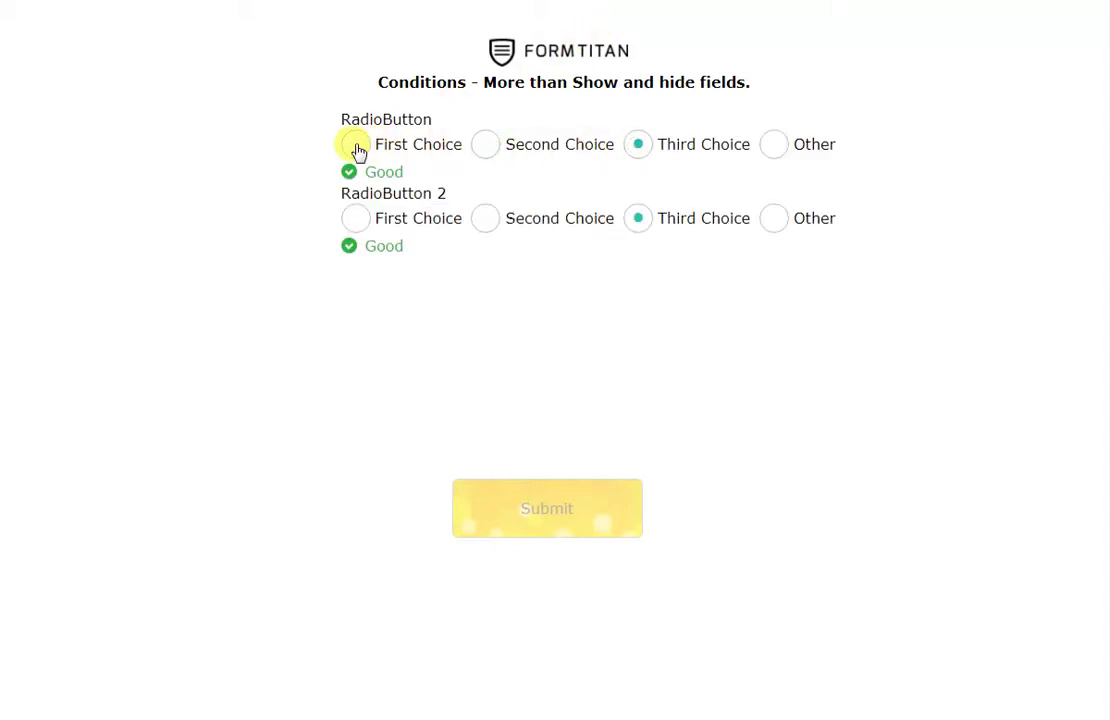
click(356, 146)
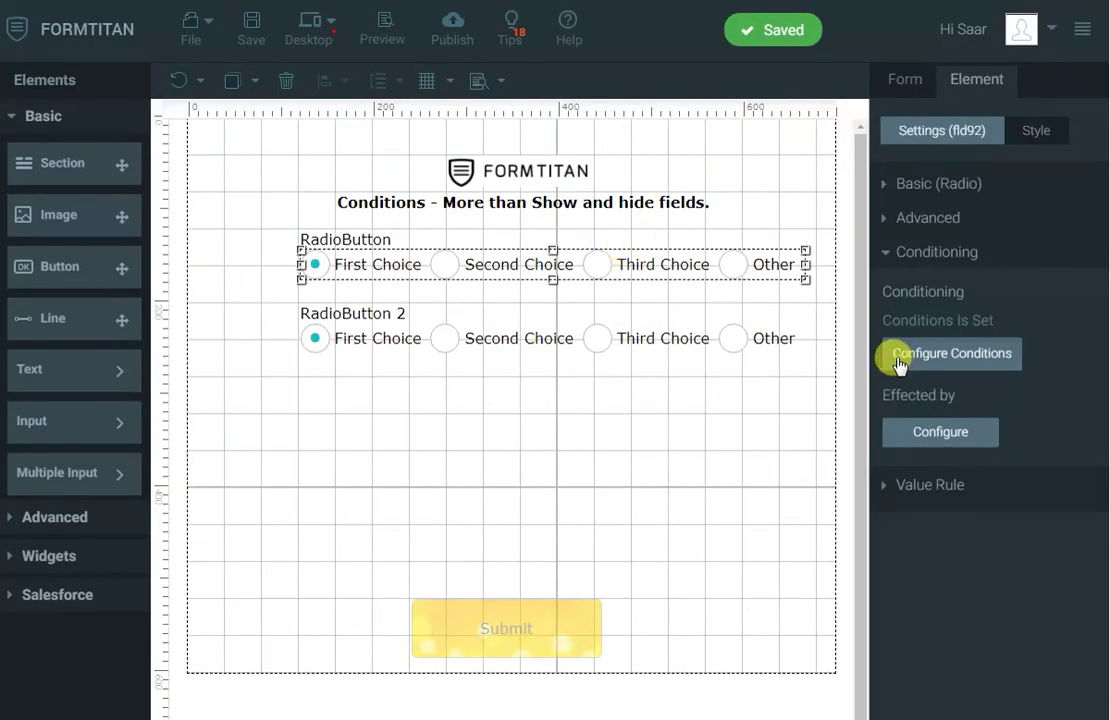
Replace the first RadioButton field's existing rule with a new one using the condition Current field Equals First Choice
click(951, 354)
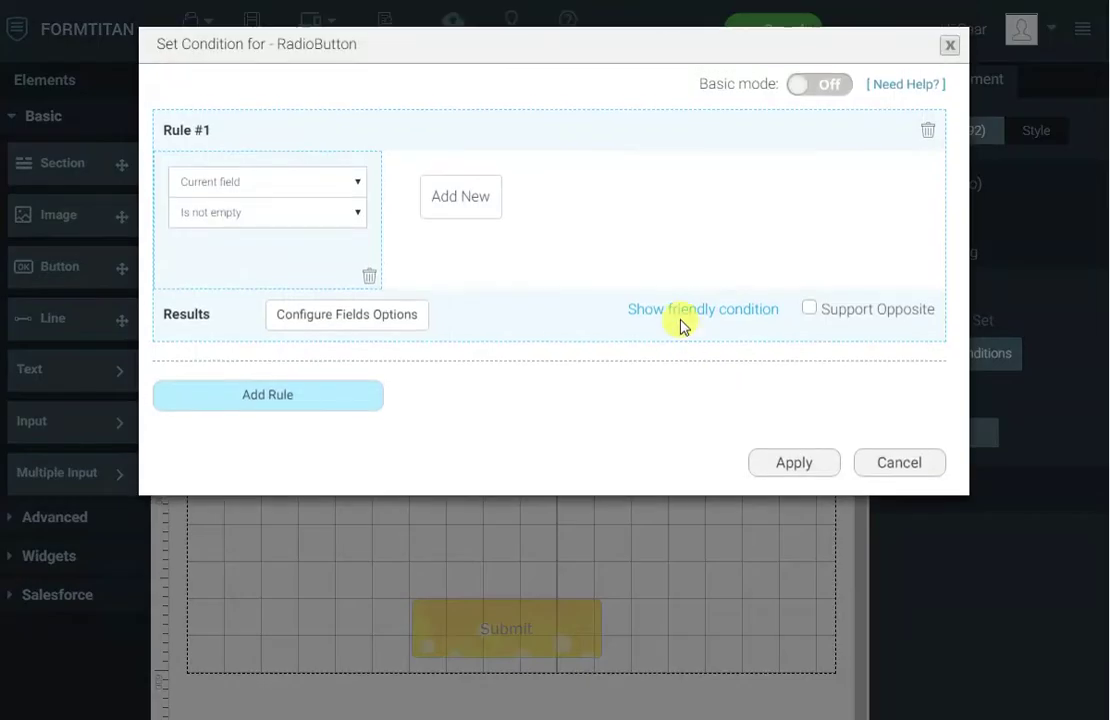
click(926, 136)
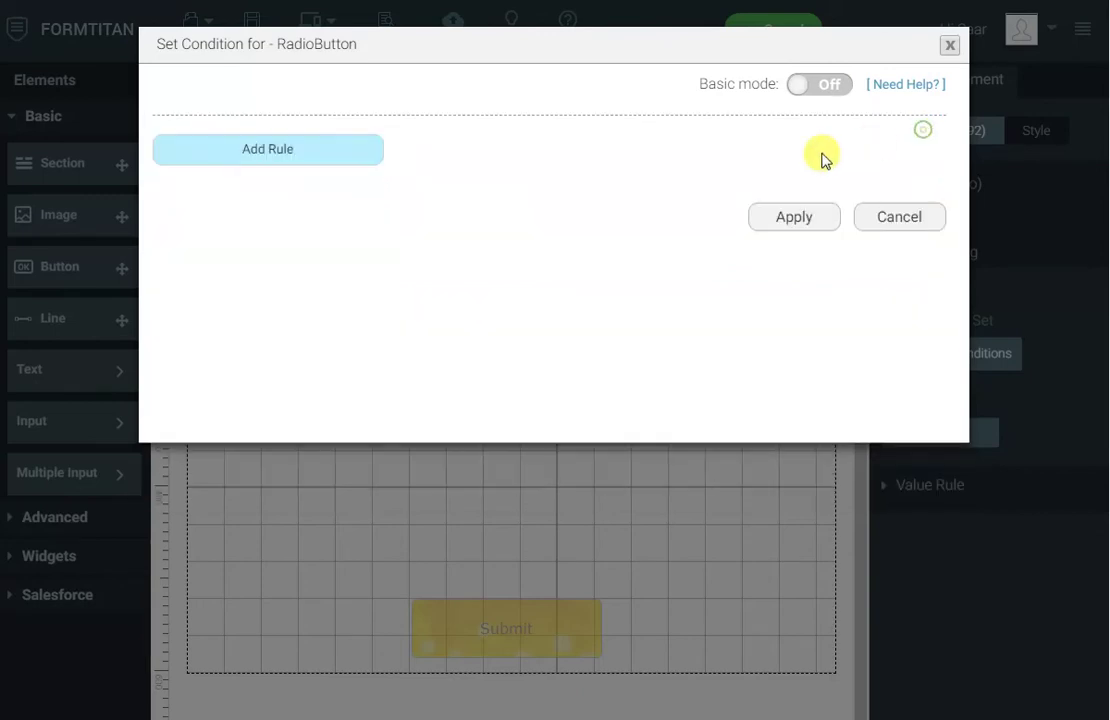
click(337, 162)
click(300, 215)
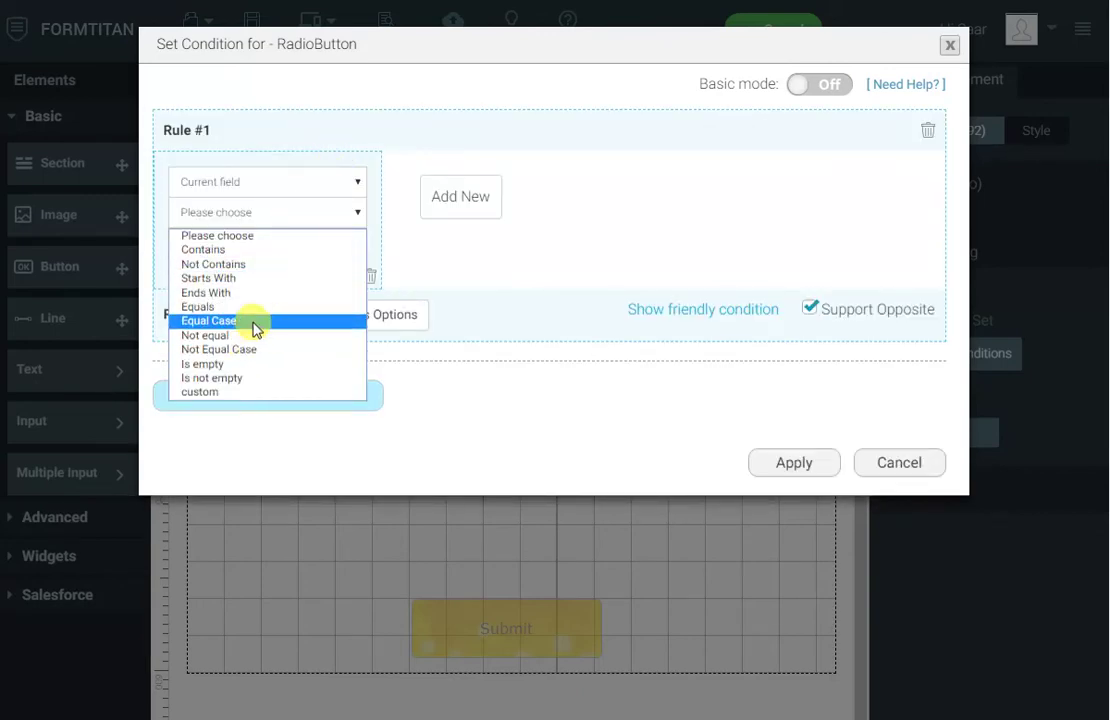
click(263, 307)
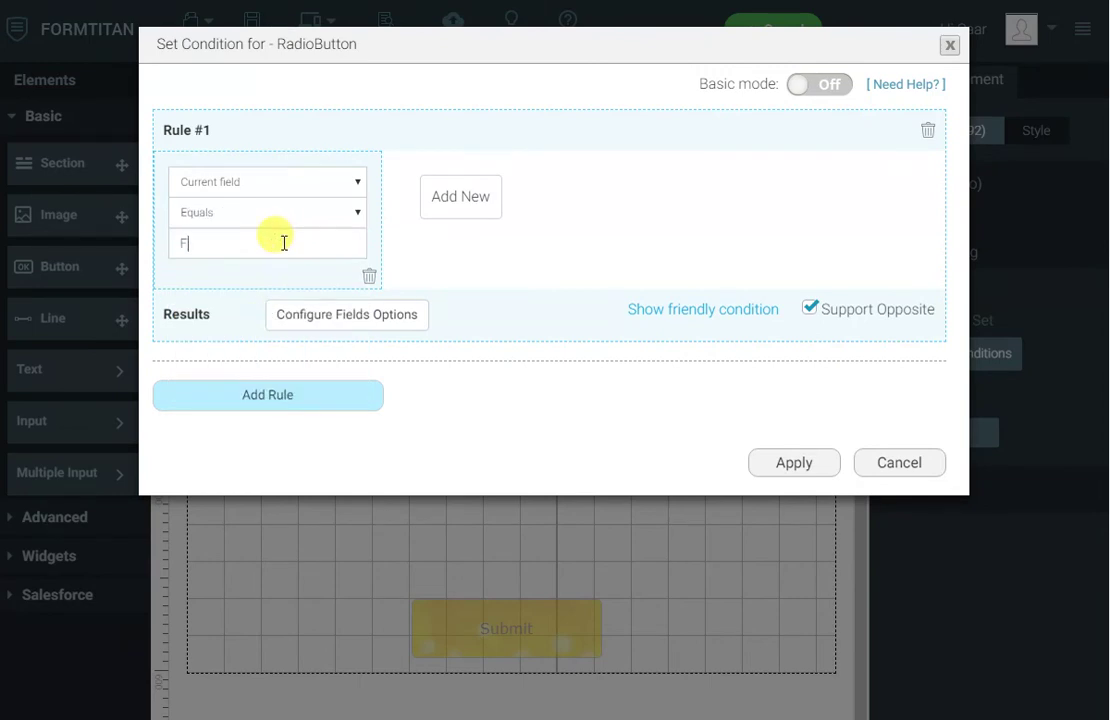
text(First Choice)
Configure the rule's result to Hide the First Choice item of RadioButton 2, apply it and save the form
click(327, 316)
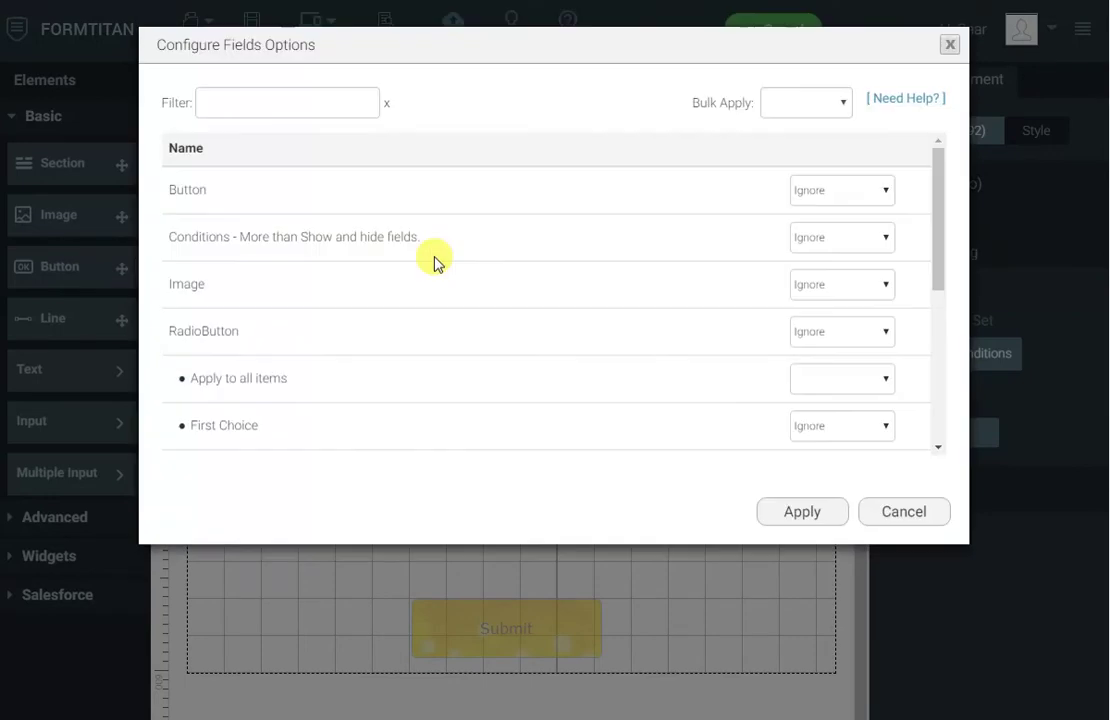
scroll(434, 262, down, 4)
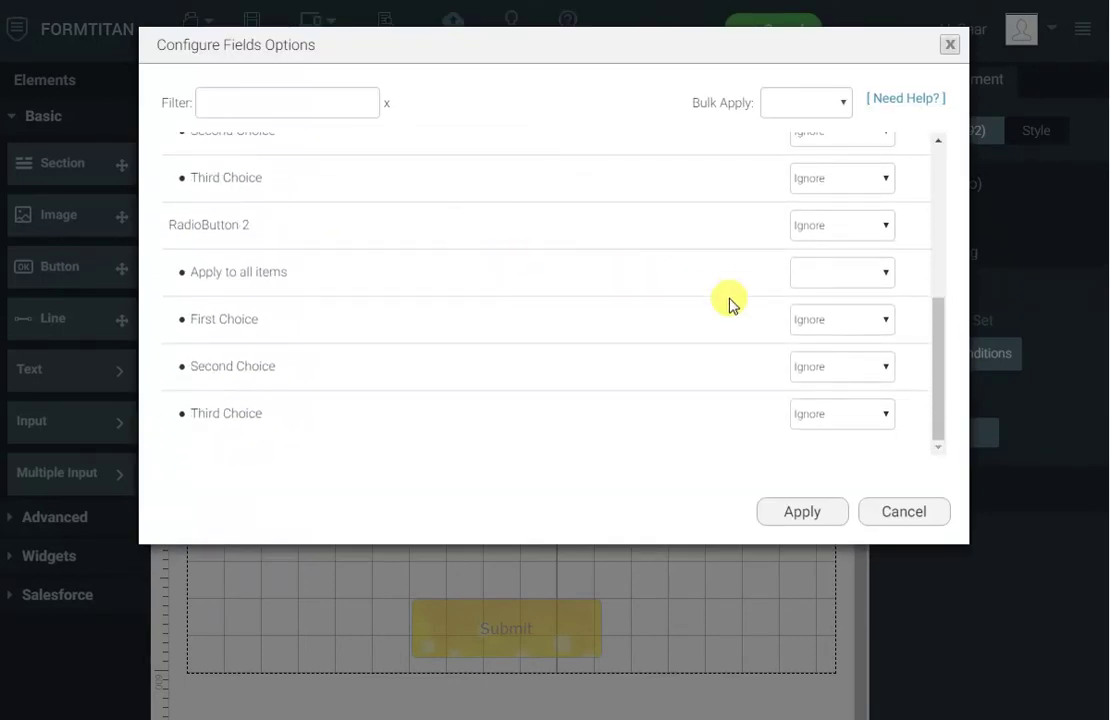
click(846, 317)
click(830, 371)
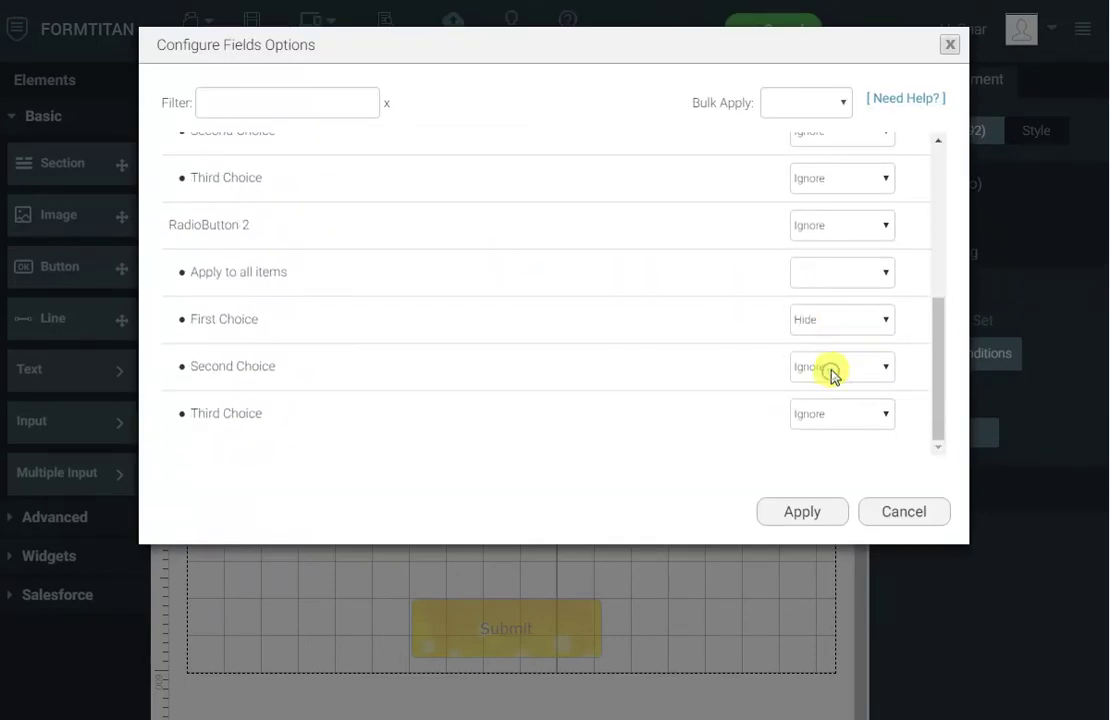
click(803, 512)
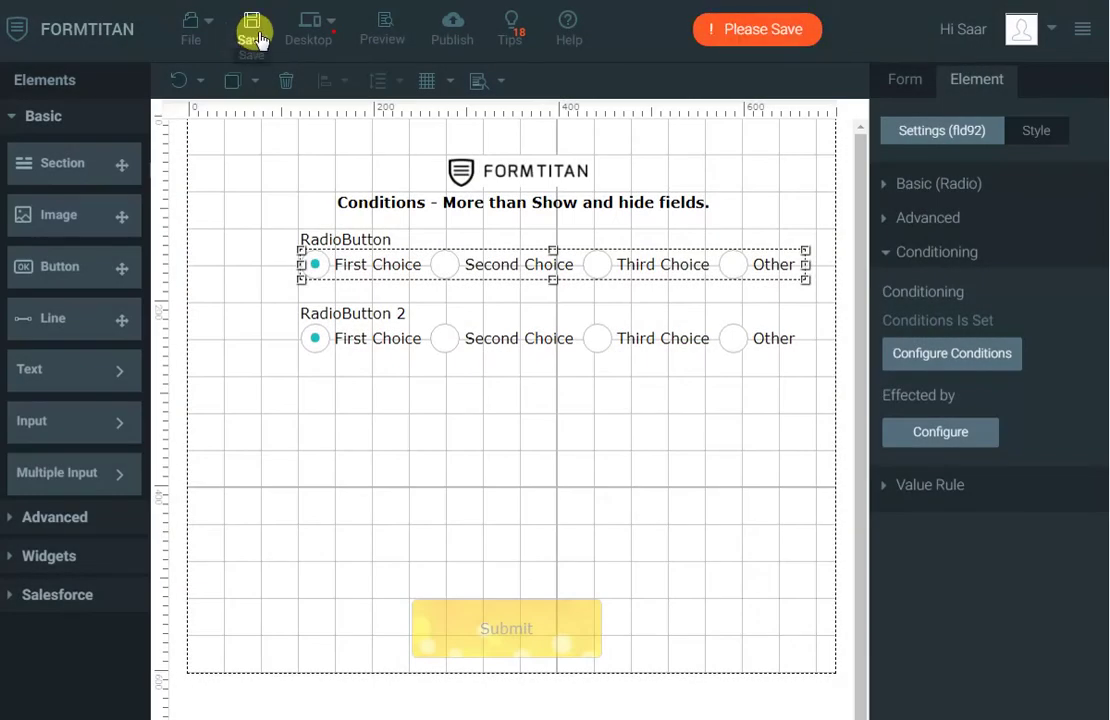
click(253, 28)
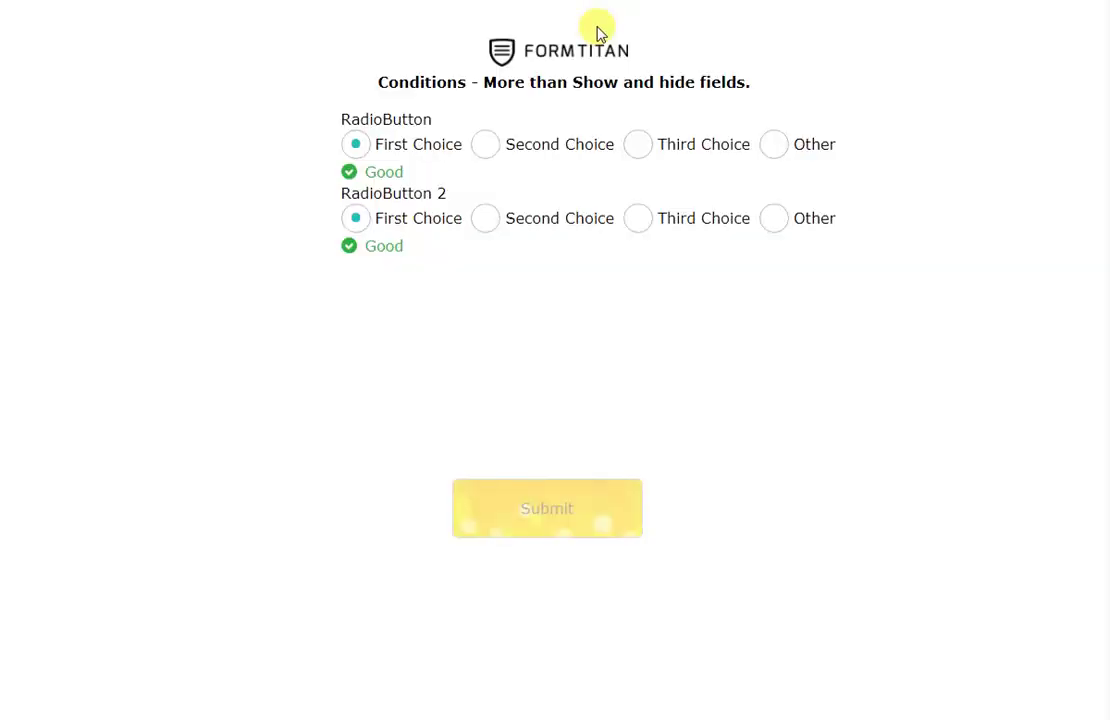
Test the hide rule on the published form by alternating the first RadioButton field between First Choice and Second Choice
click(358, 144)
click(494, 148)
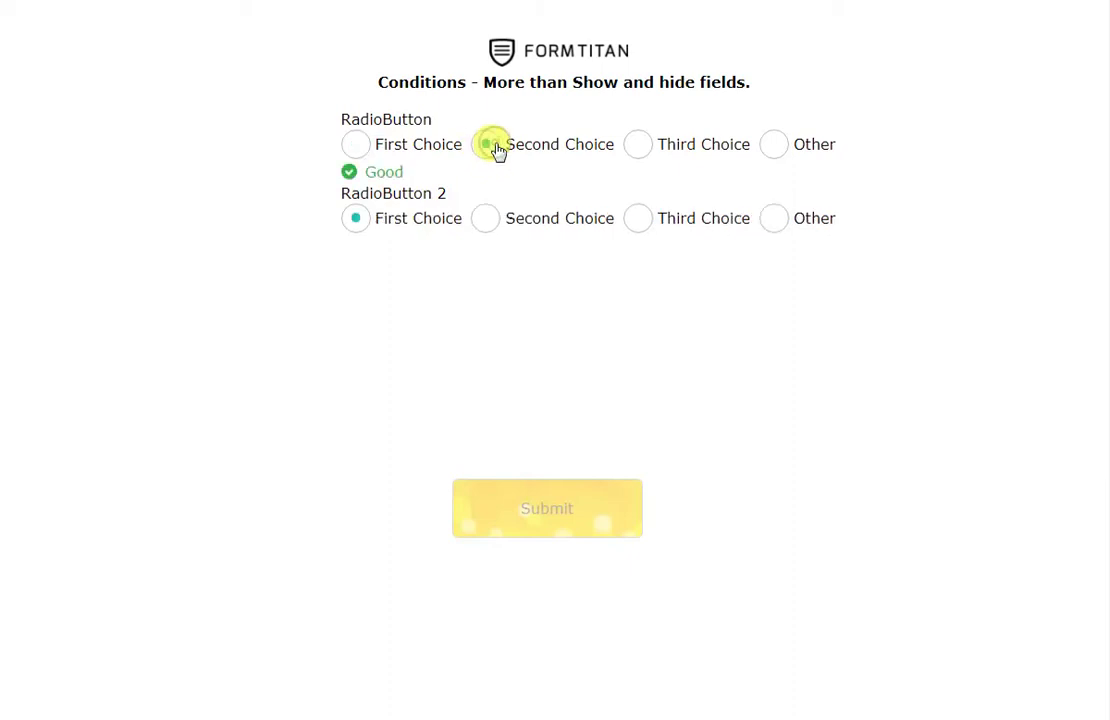
click(355, 147)
click(494, 145)
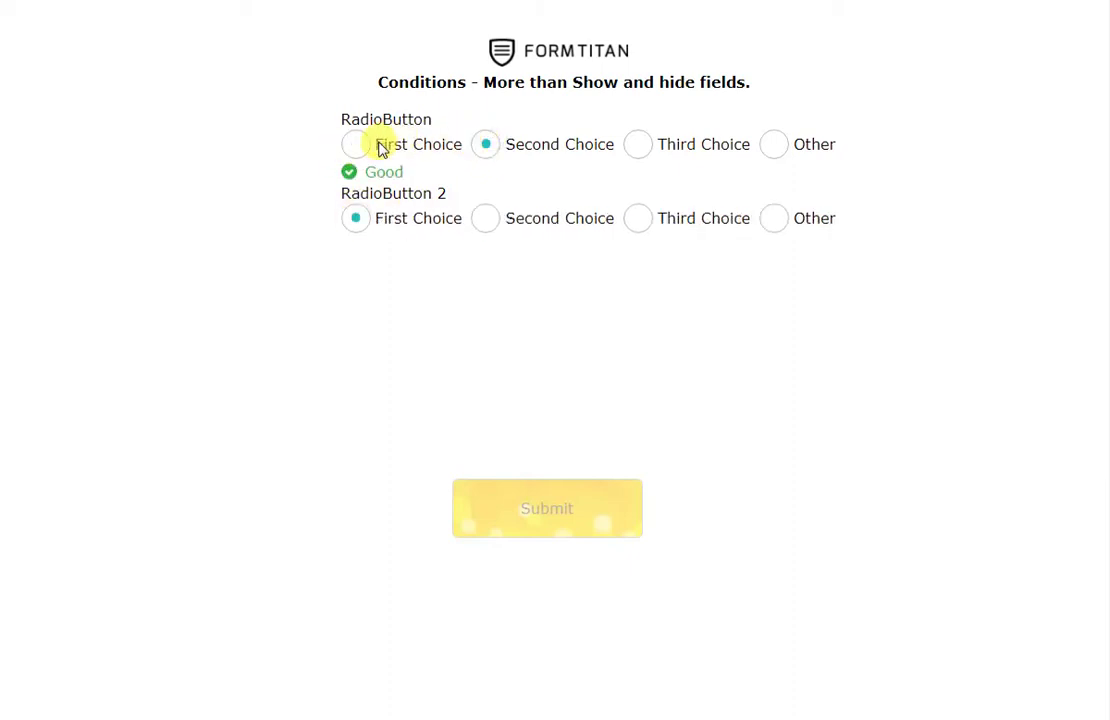